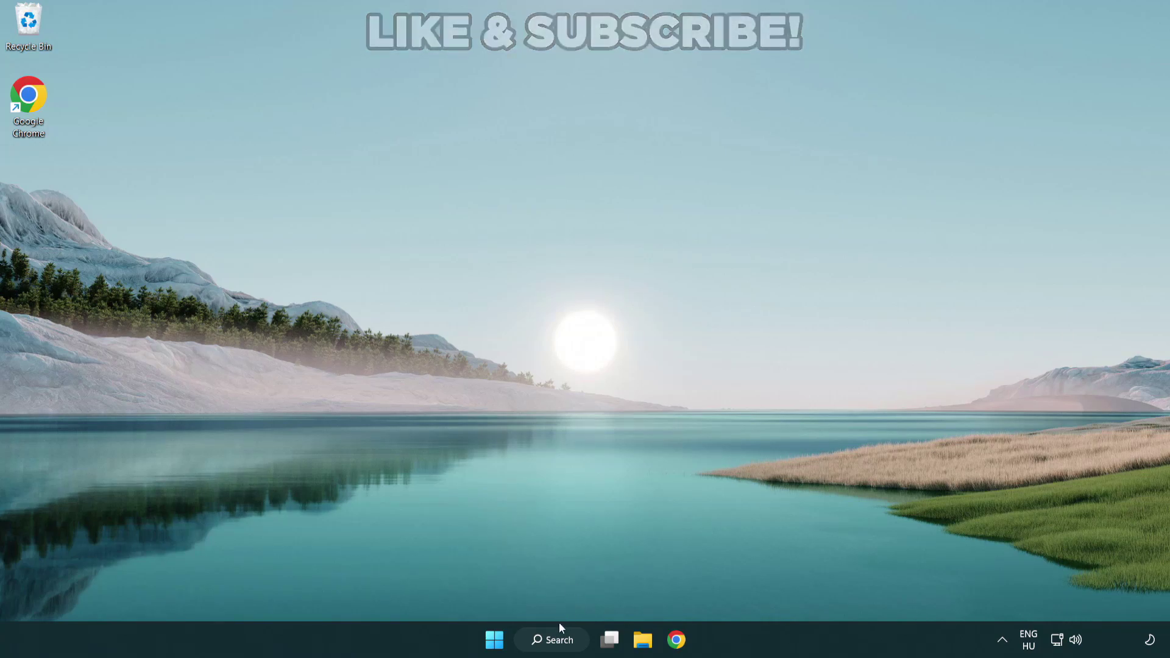
- Search Windows for 'device manager' so Device Manager appears as the best match
click(566, 646)
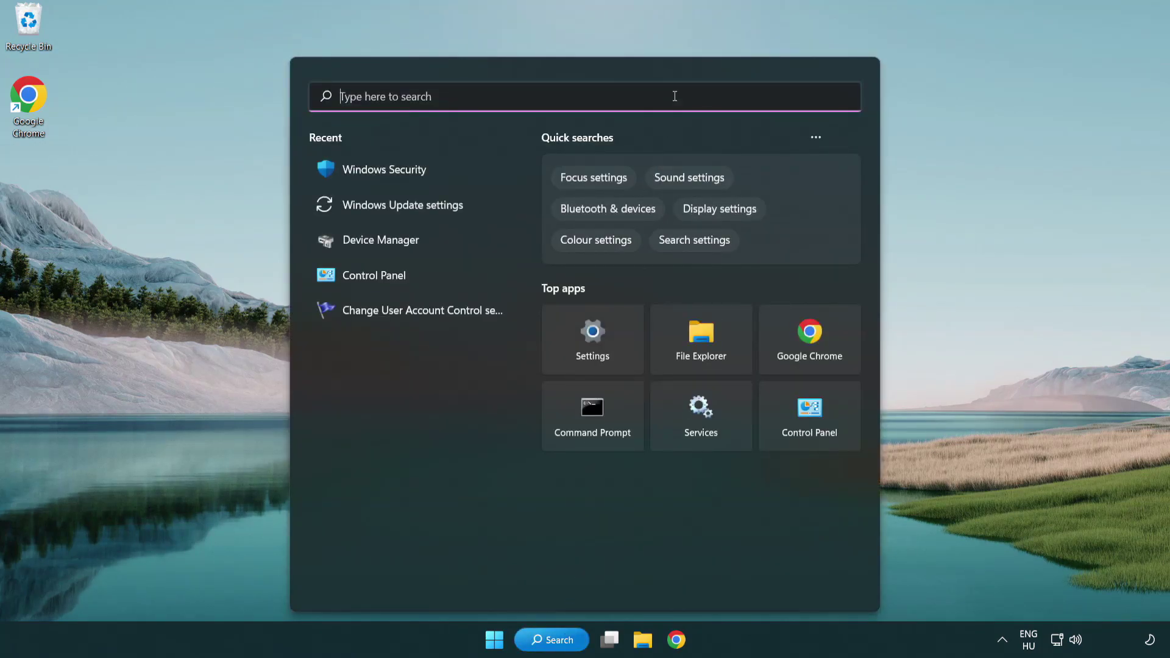
text(device manager)
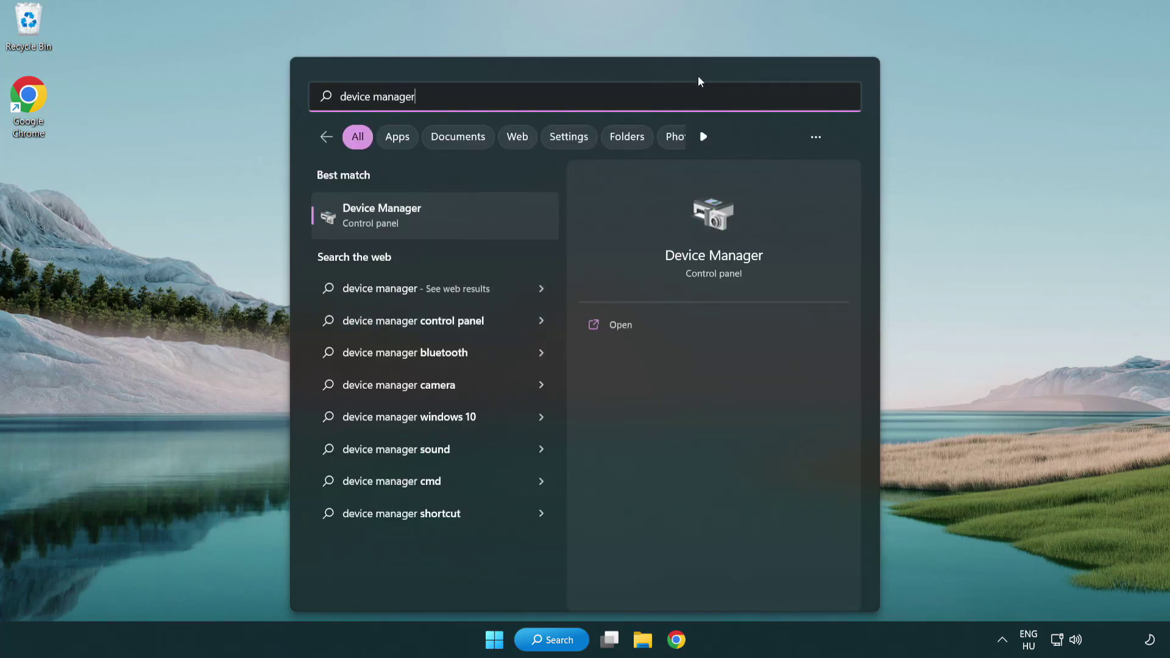
- Open Device Manager and start a driver update for the VMware SVGA 3D display adapter
click(467, 220)
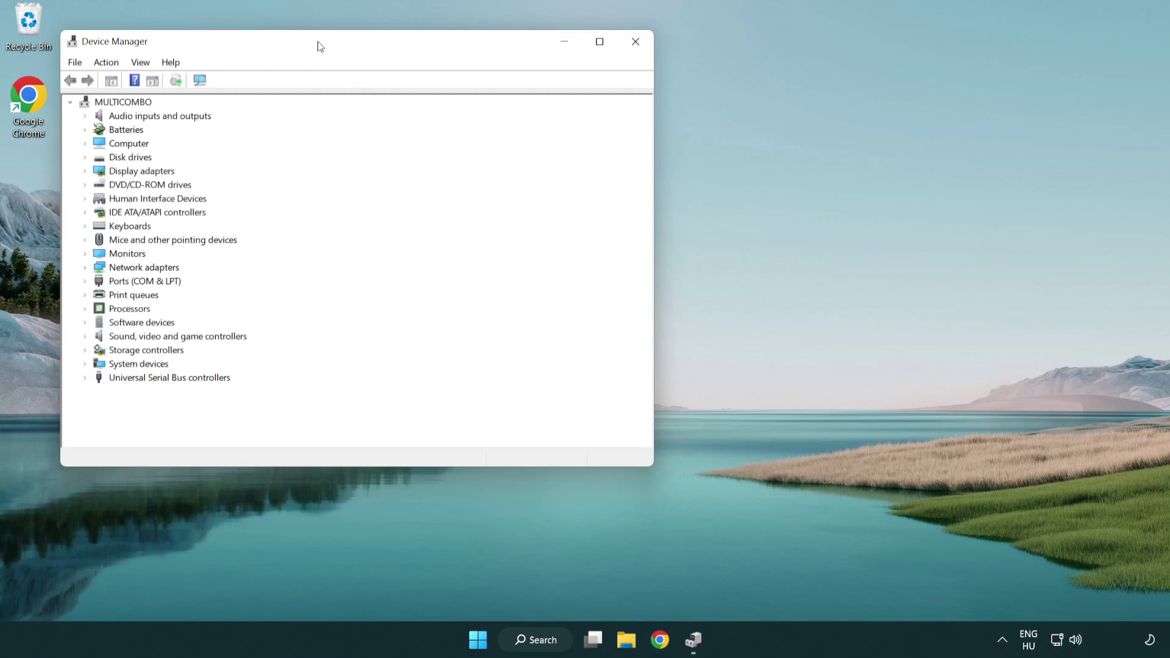
drag(318, 45, 512, 116)
click(329, 243)
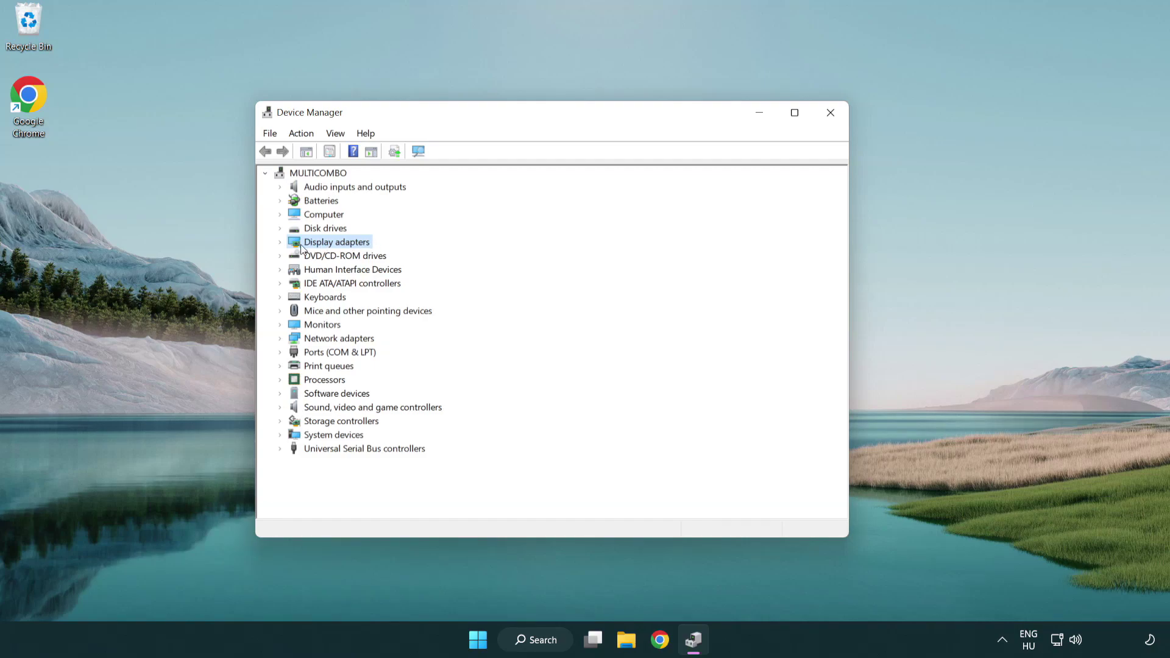
click(279, 242)
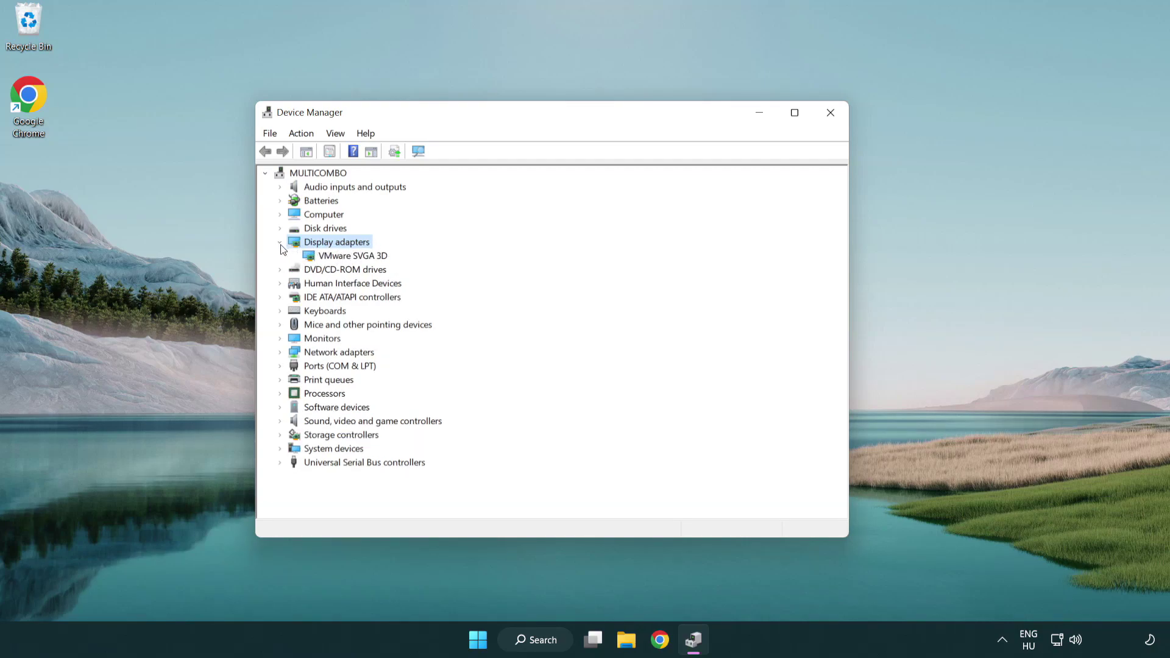
click(350, 257)
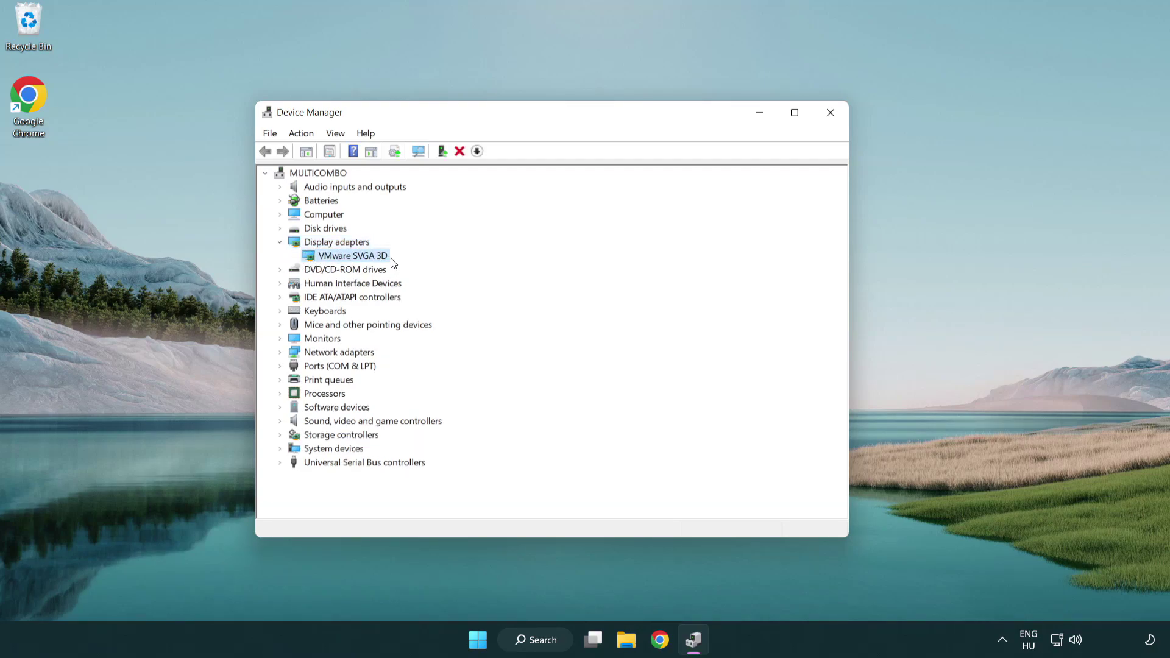
right_click(347, 257)
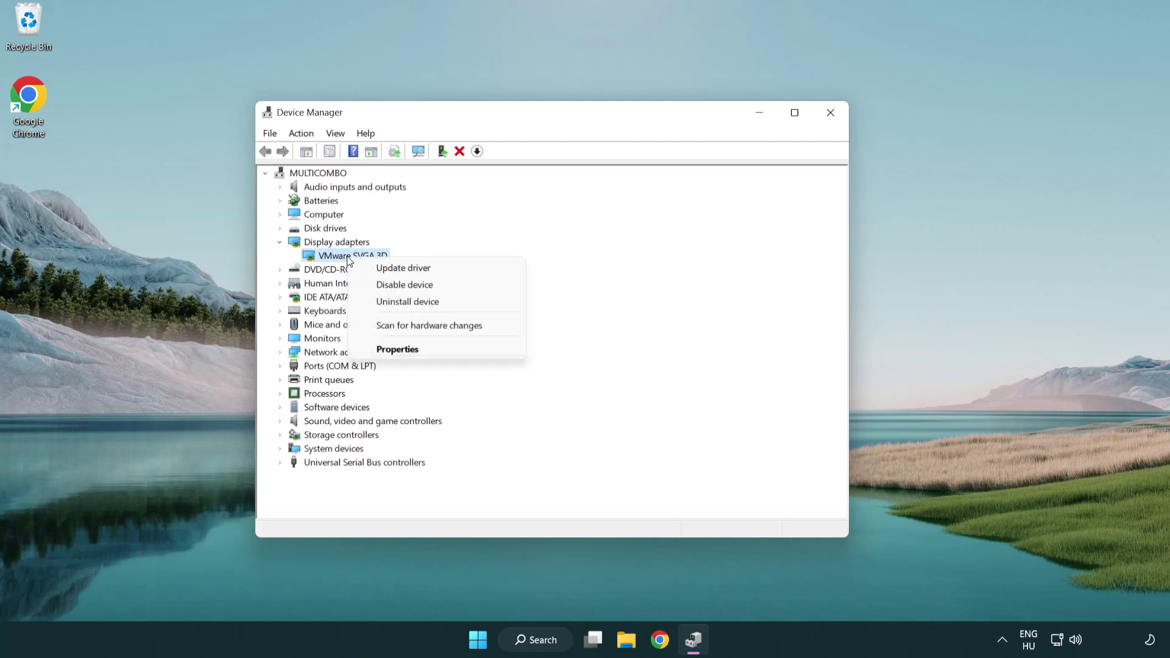
click(460, 267)
- Search automatically for drivers, confirm the best VMware SVGA 3D driver is installed, then close Device Manager
drag(490, 174, 512, 167)
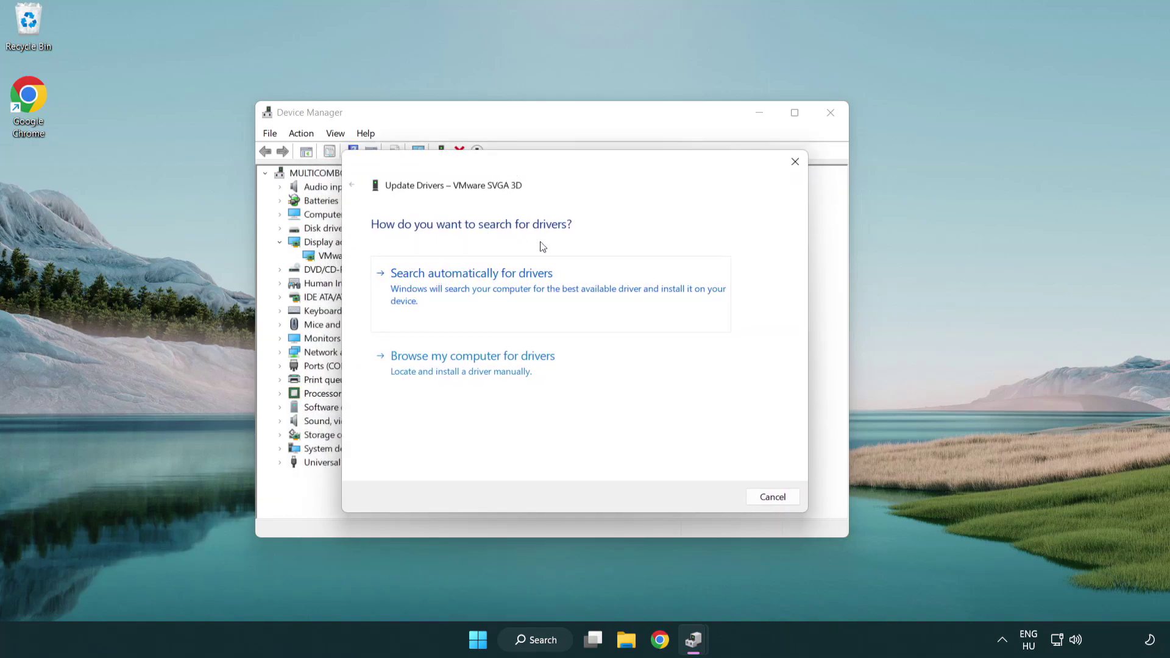
click(515, 289)
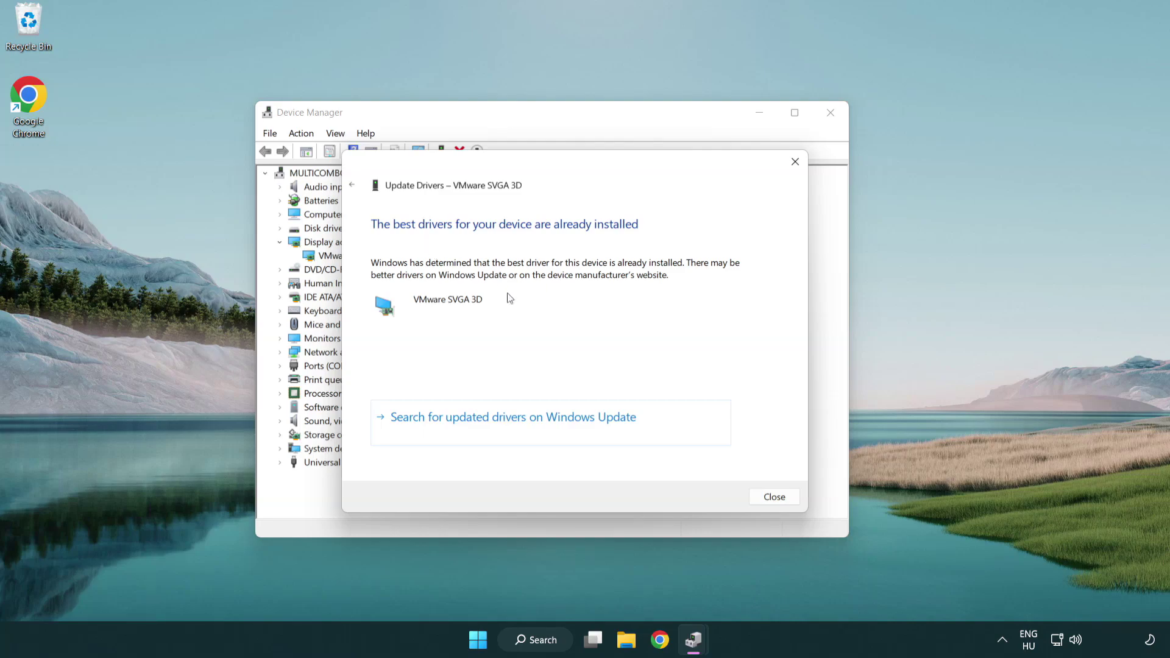
click(776, 499)
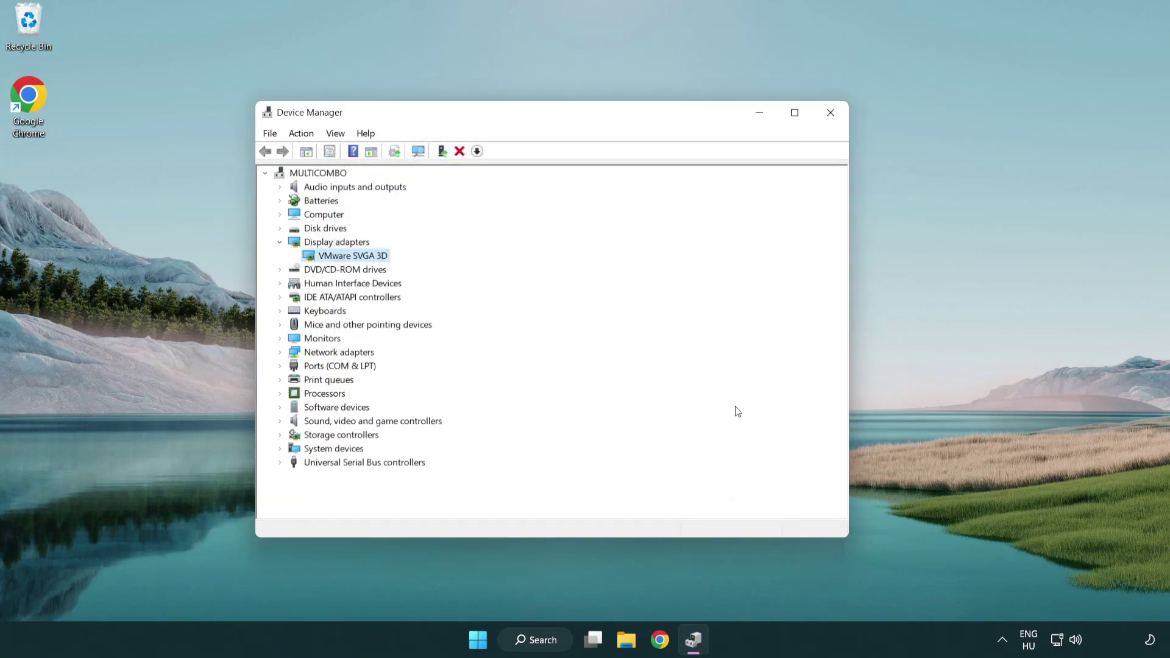
click(830, 114)
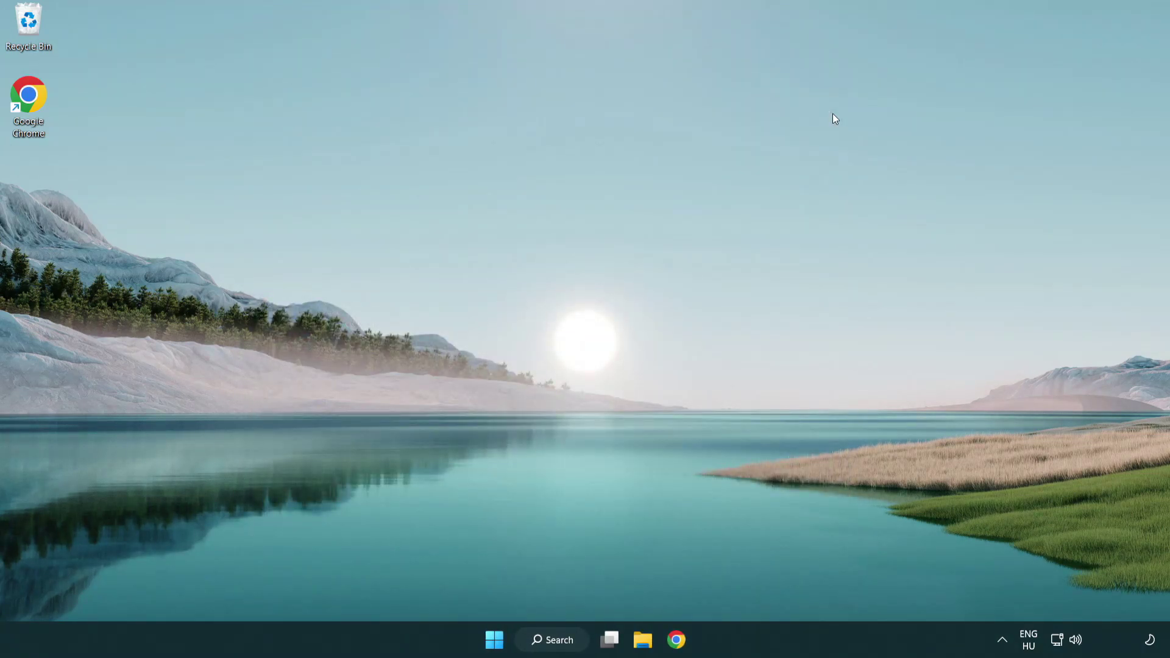
- Search Windows for 'update' so Windows Update settings appear as the best match
click(559, 639)
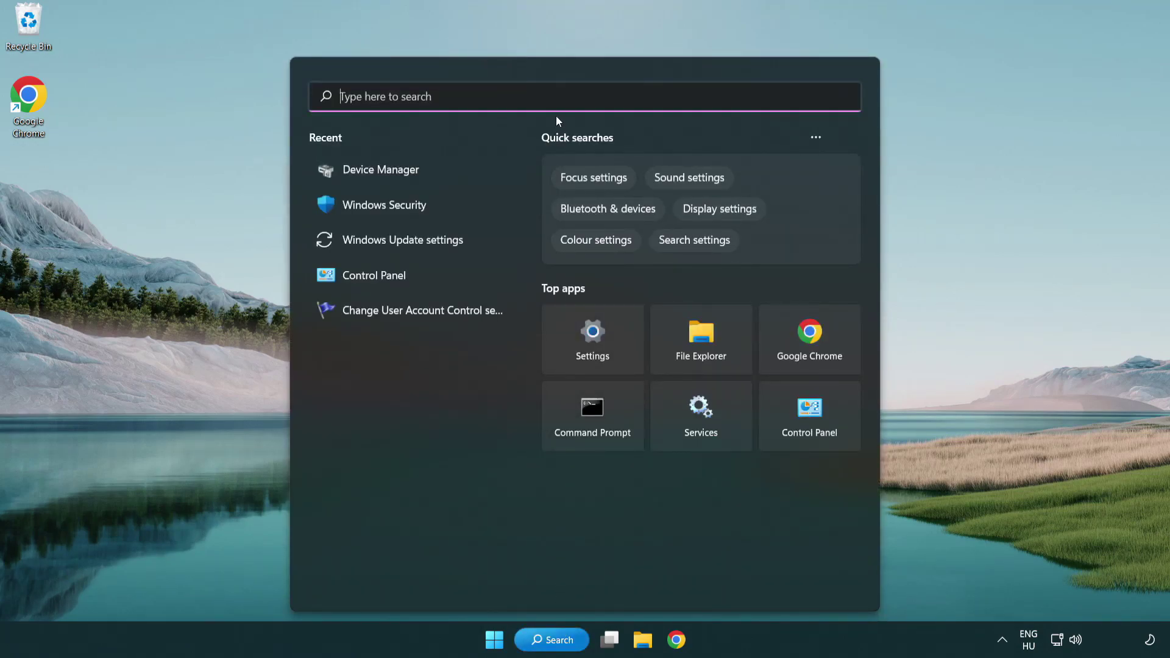
text(update)
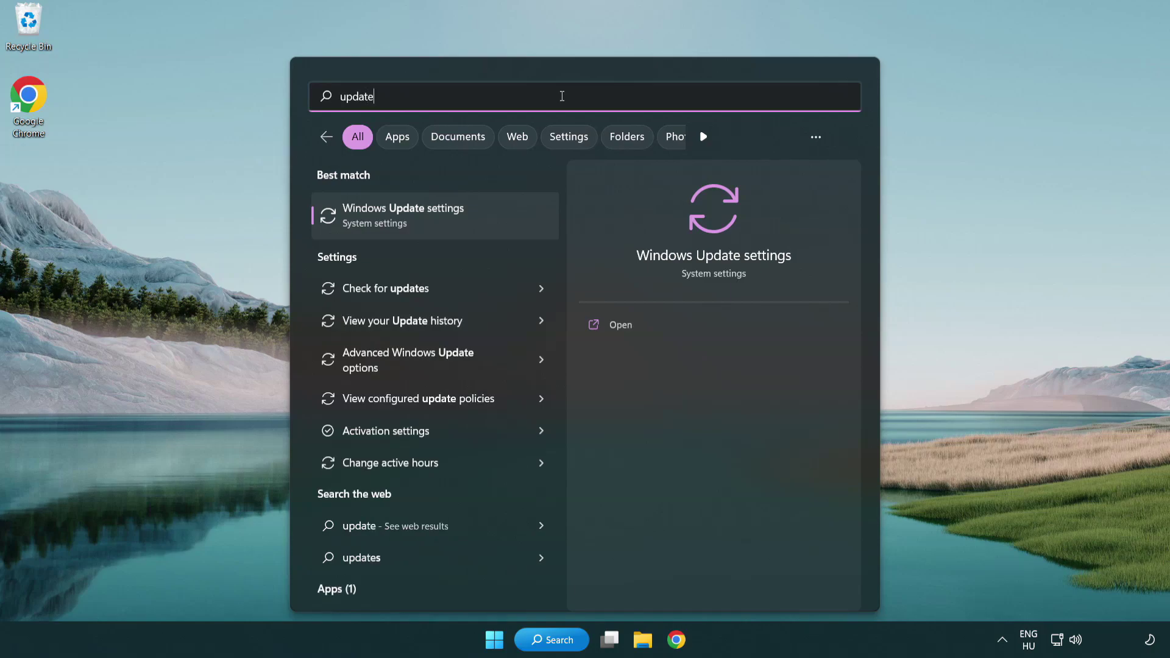
- Open Windows Update settings and check for updates, confirming the PC is up to date
click(456, 219)
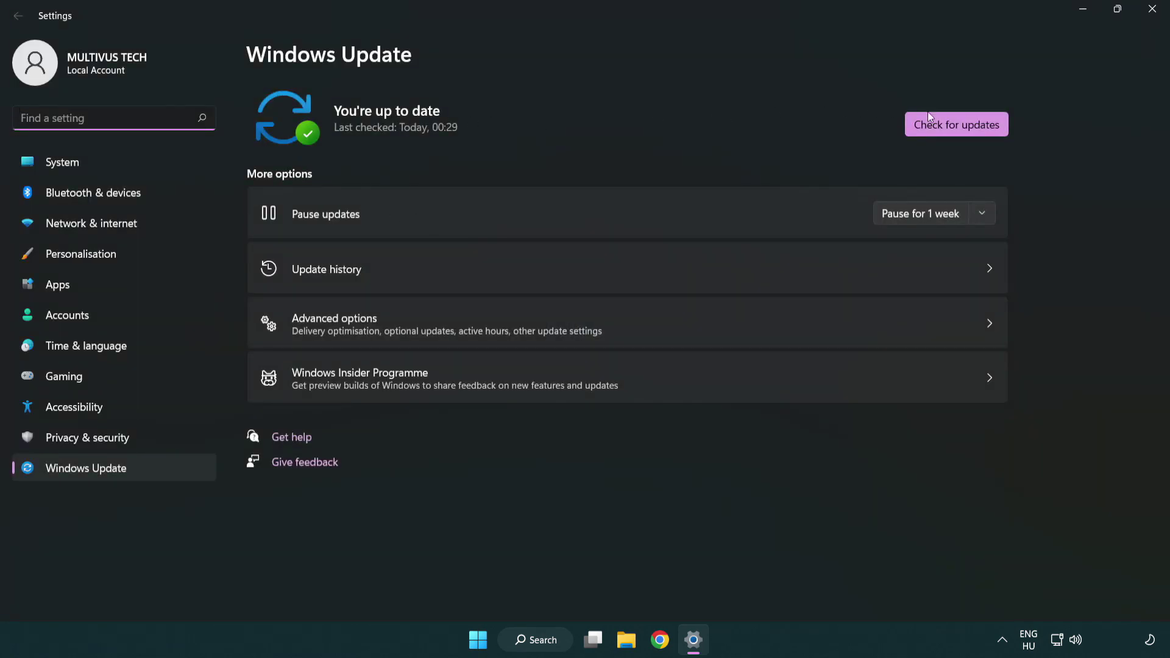
click(978, 131)
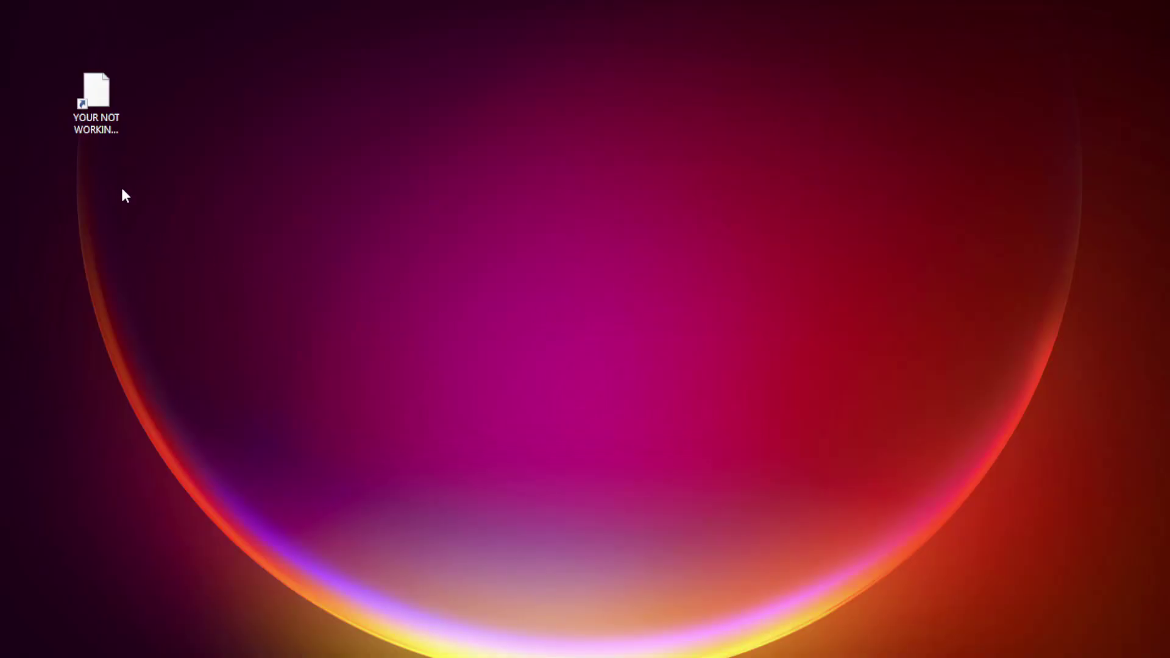
- Open Properties for the YOUR NOT WORKING APP desktop shortcut, which shows its Chrome target
click(82, 132)
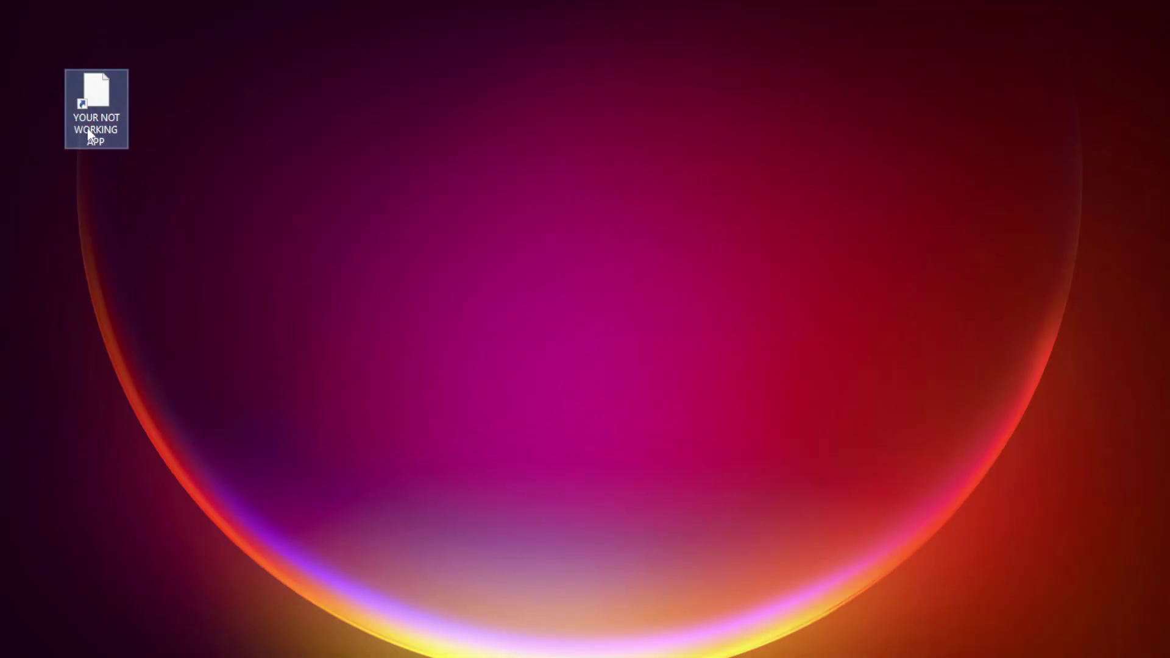
right_click(95, 84)
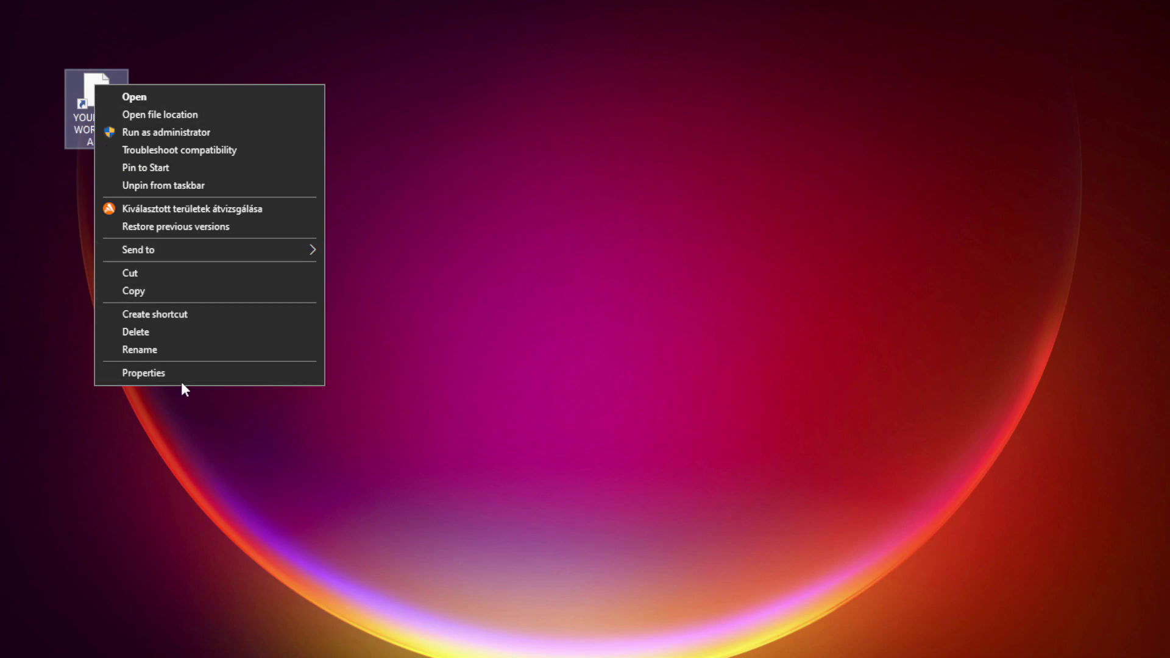
click(235, 372)
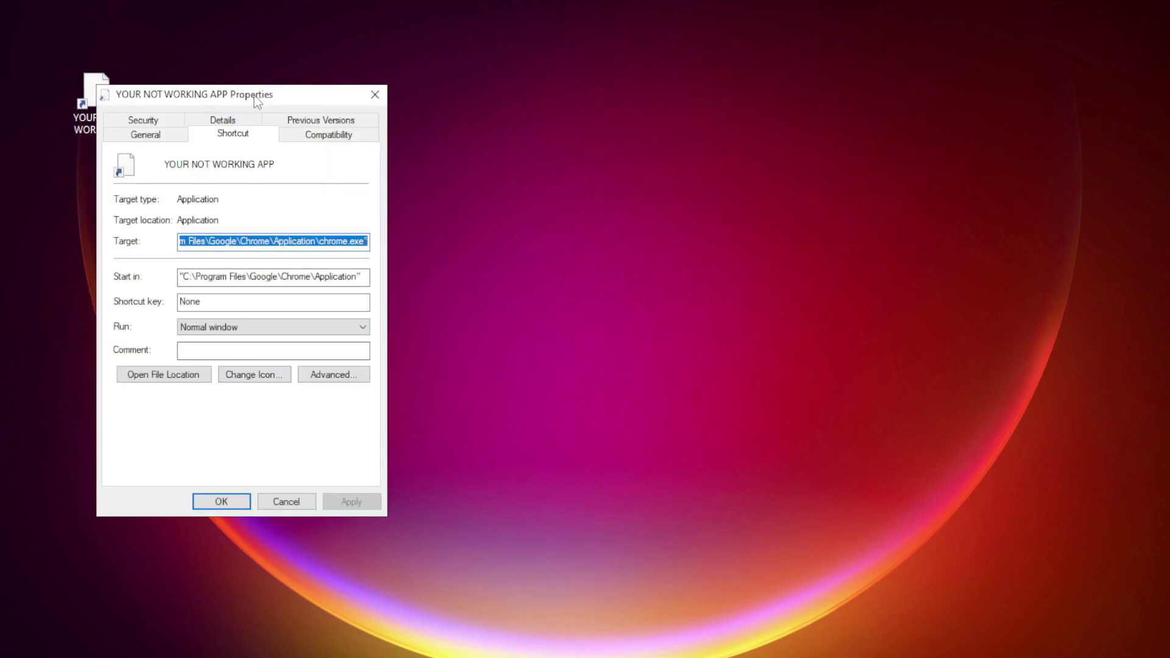
mouse_move(258, 97)
mouse_down()
mouse_move(544, 87)
mouse_move(590, 130)
mouse_up()
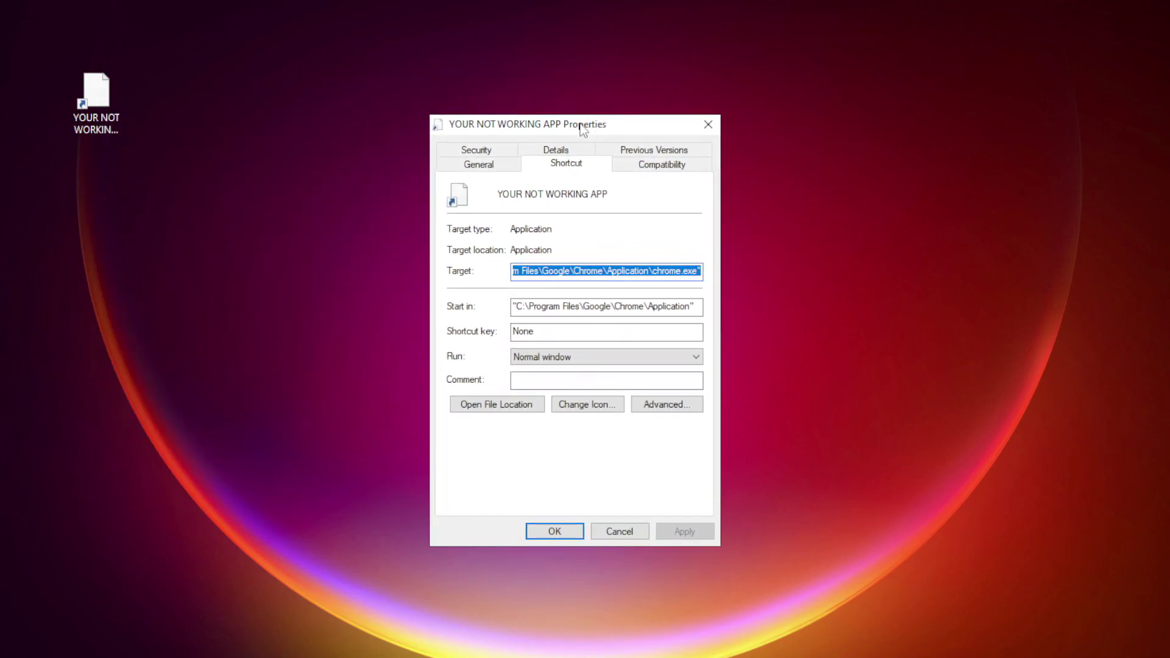
- Set the shortcut to Windows 8 compatibility mode, fullscreen optimizations off, run as administrator, and apply
click(685, 167)
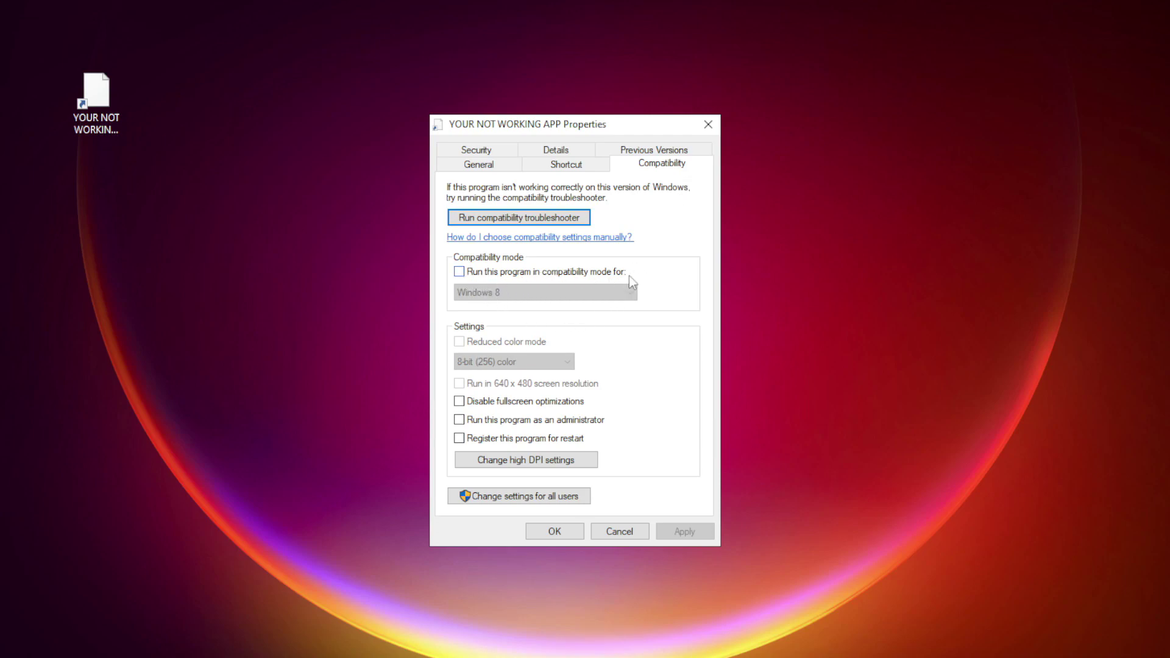
click(475, 272)
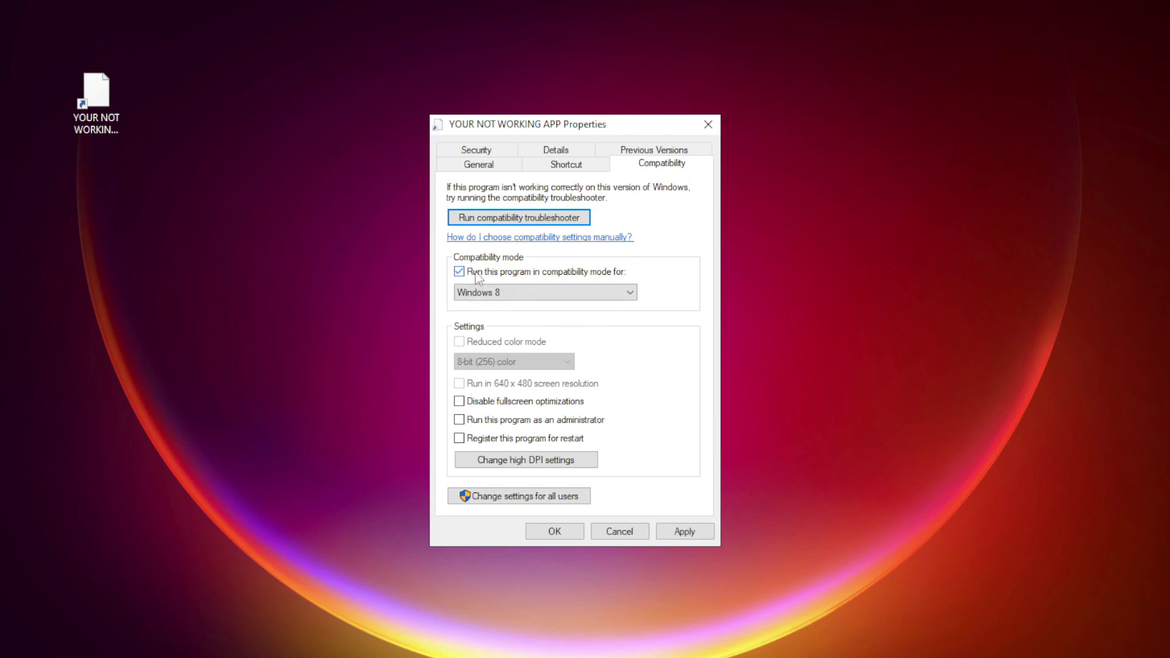
click(521, 297)
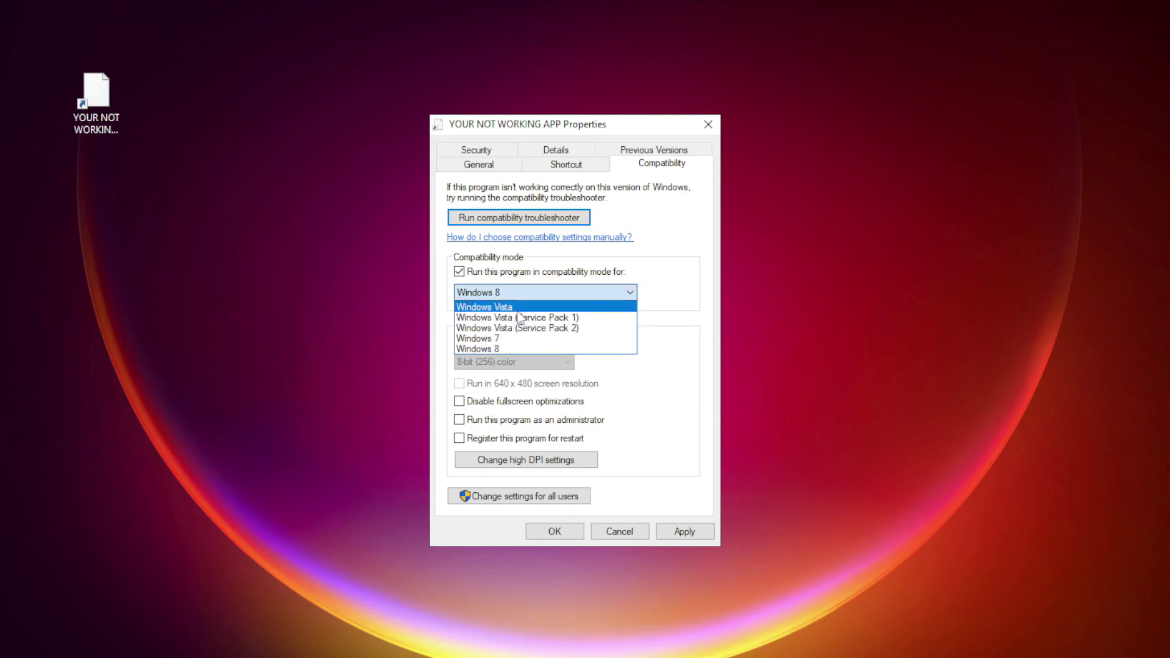
click(511, 346)
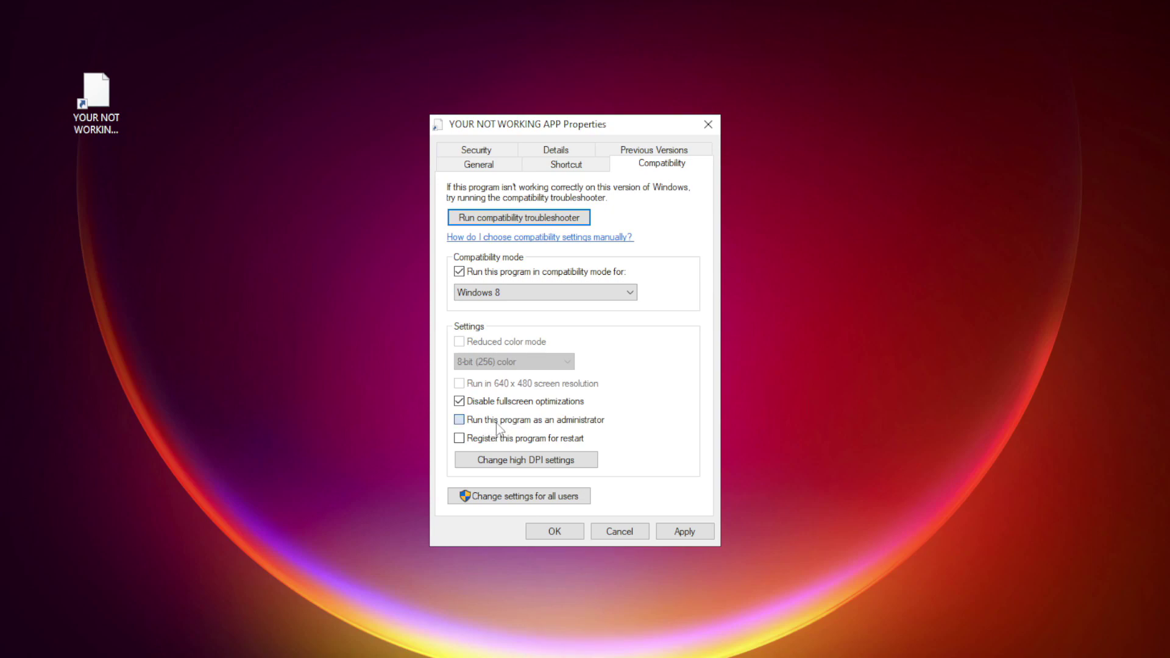
click(473, 419)
click(696, 538)
click(554, 533)
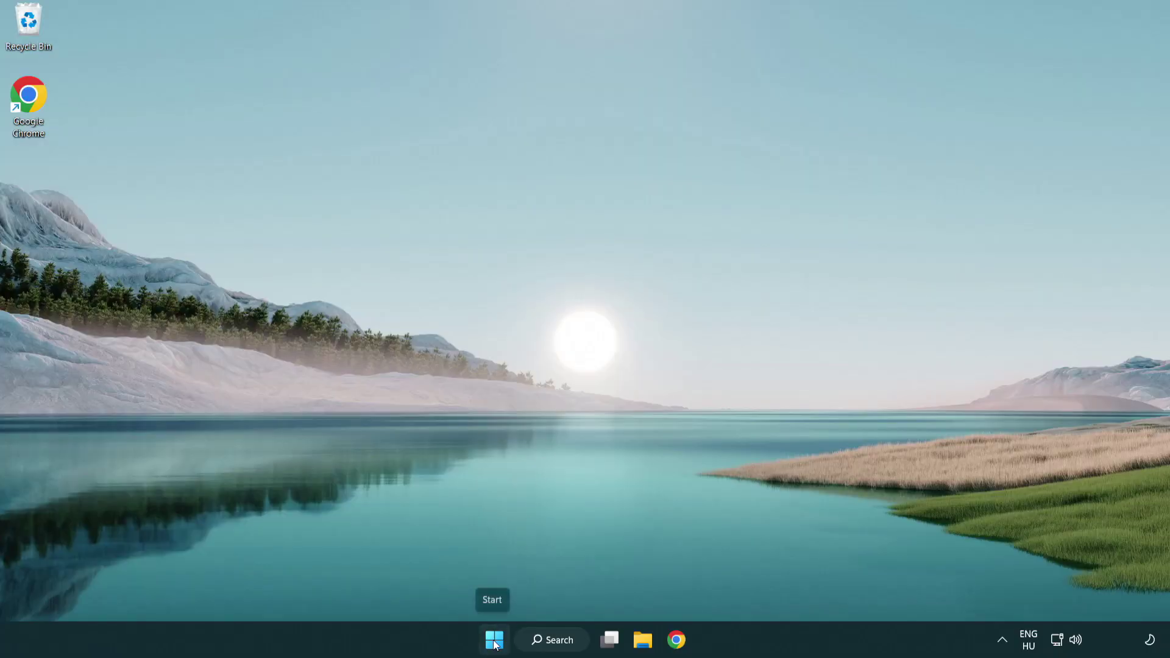
- In Task Manager's Startup list, disable Terminal and Phone Link
right_click(494, 644)
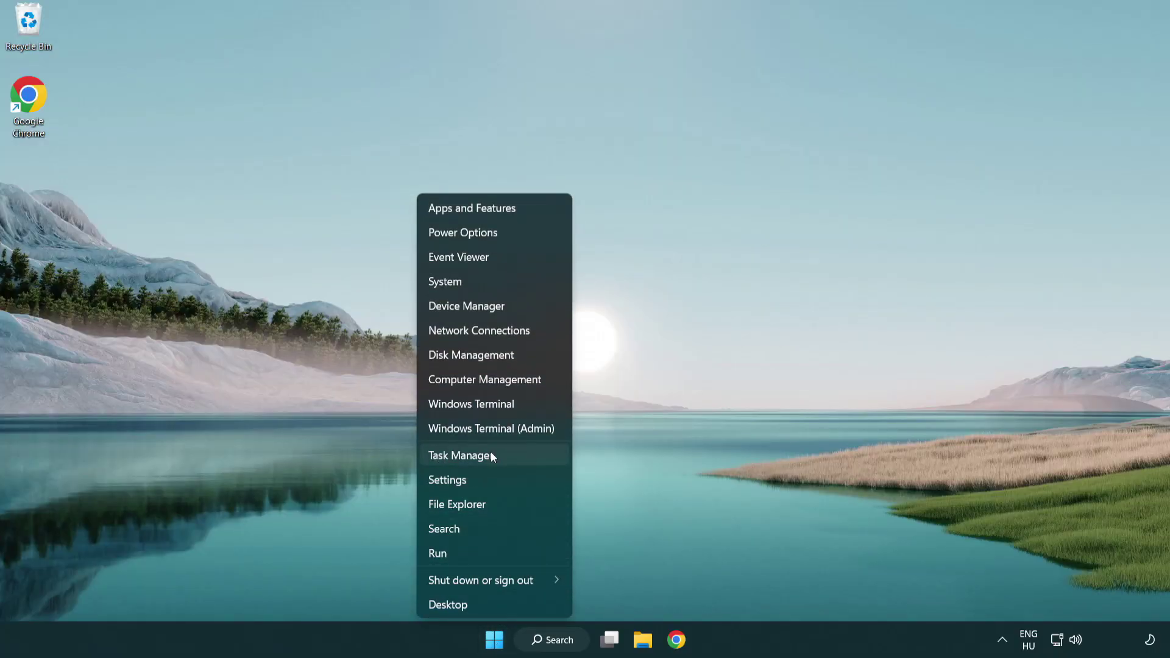
click(517, 462)
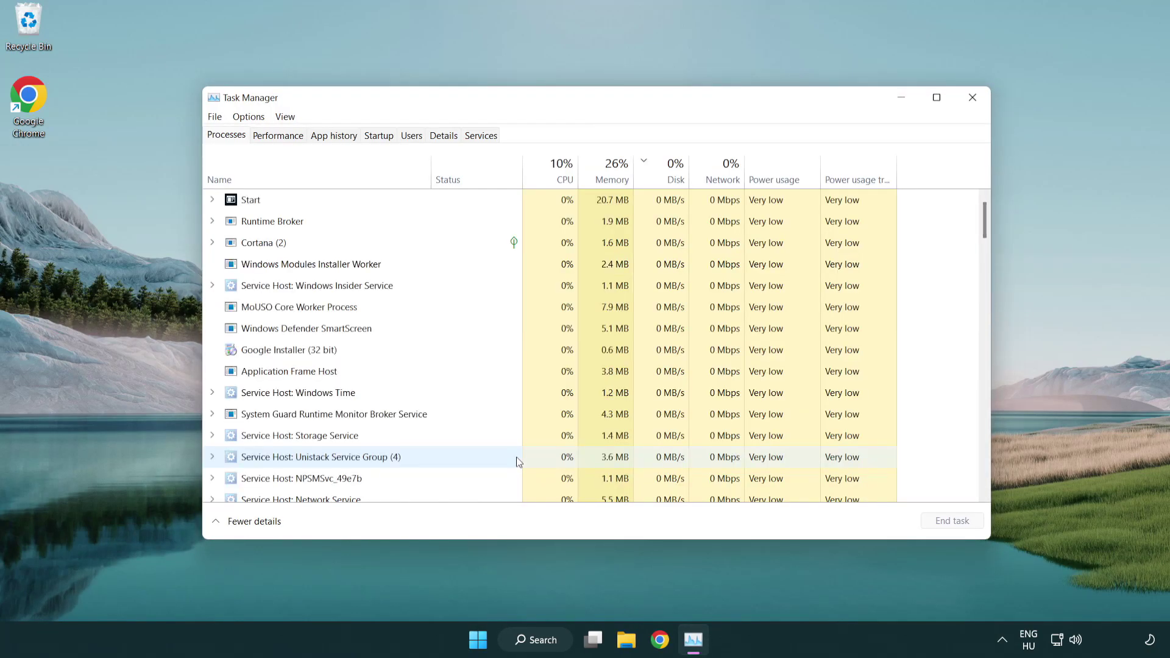
click(379, 137)
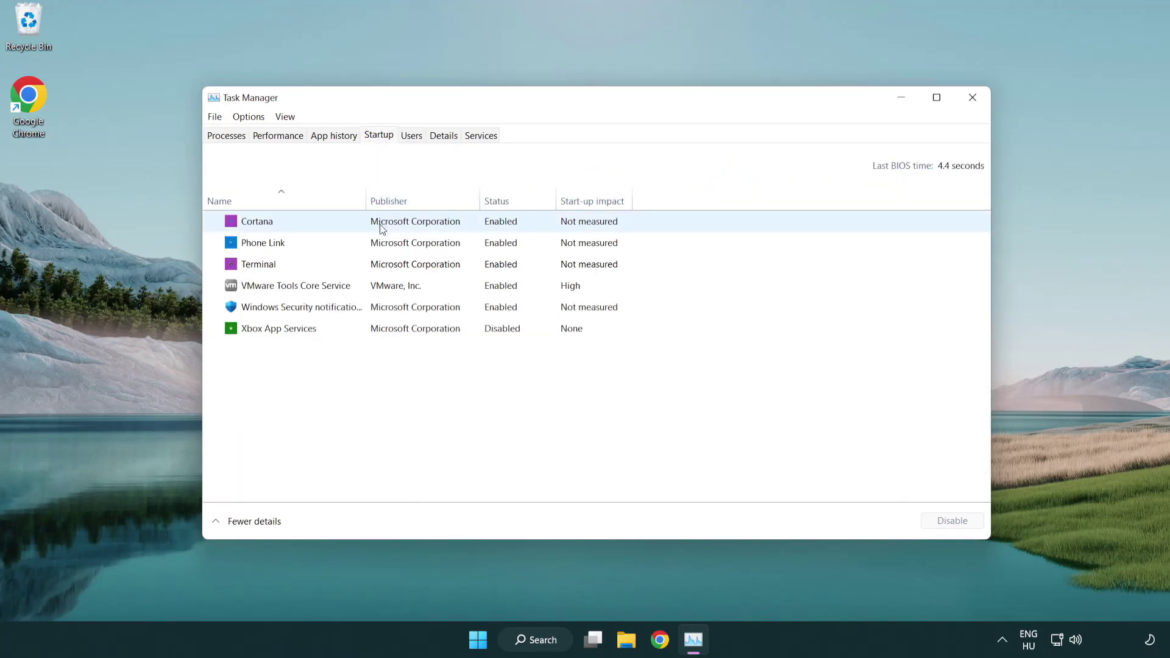
click(382, 264)
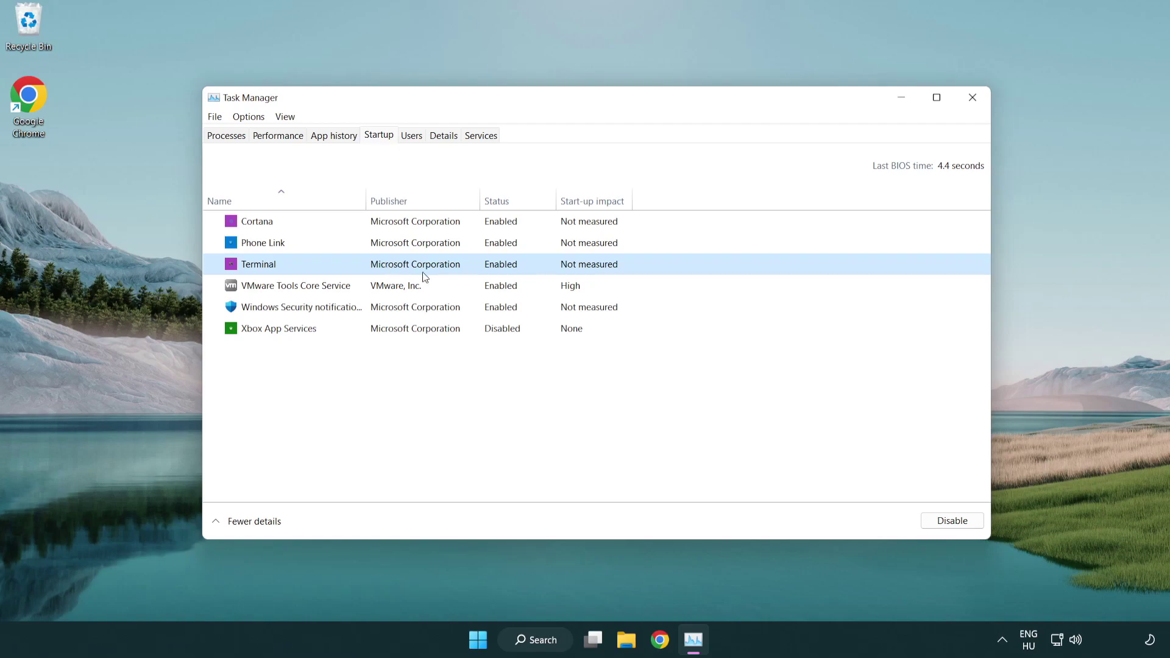
click(950, 522)
click(490, 243)
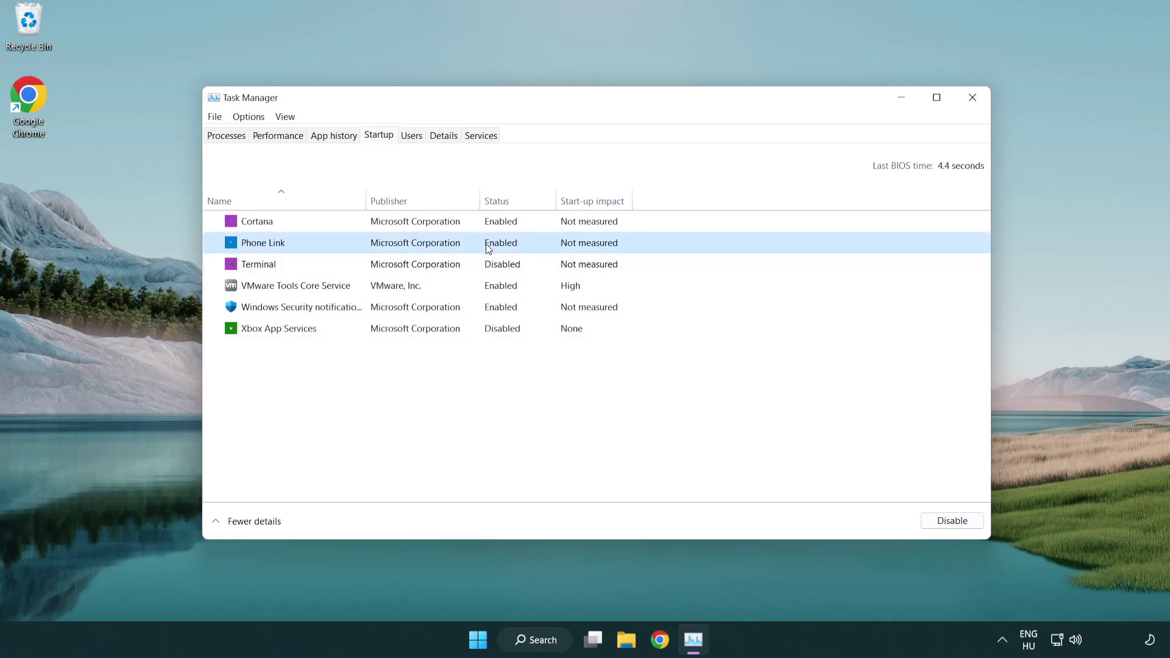
click(950, 520)
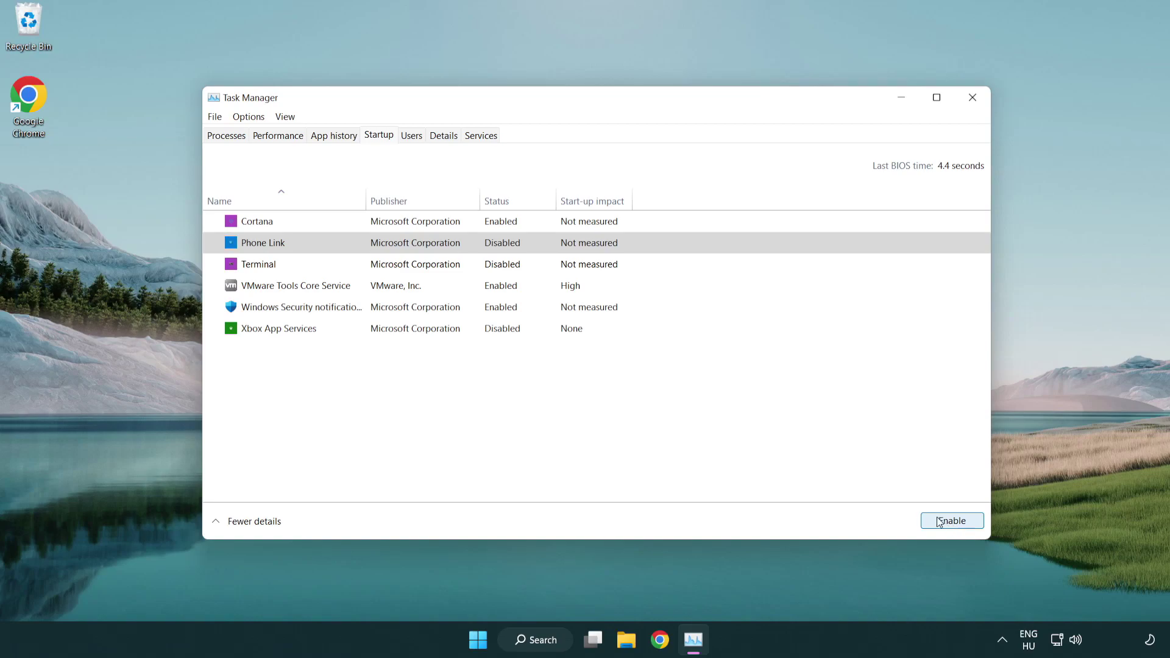
- Disable Cortana and Windows Security notification at startup, then close Task Manager
click(418, 228)
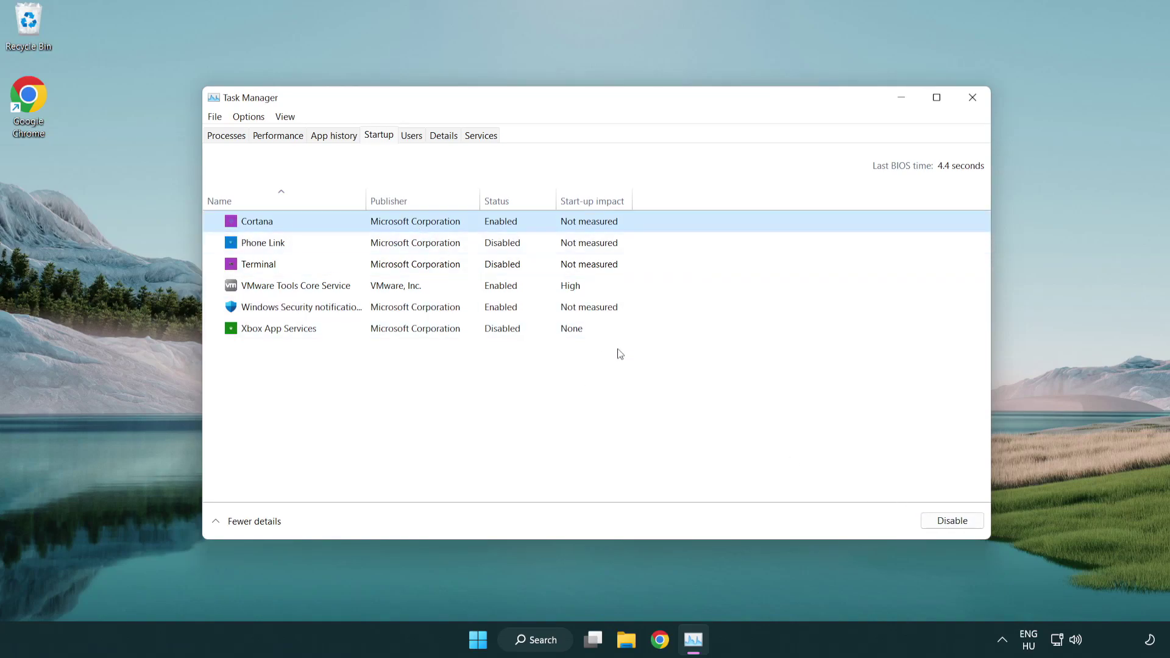
click(946, 520)
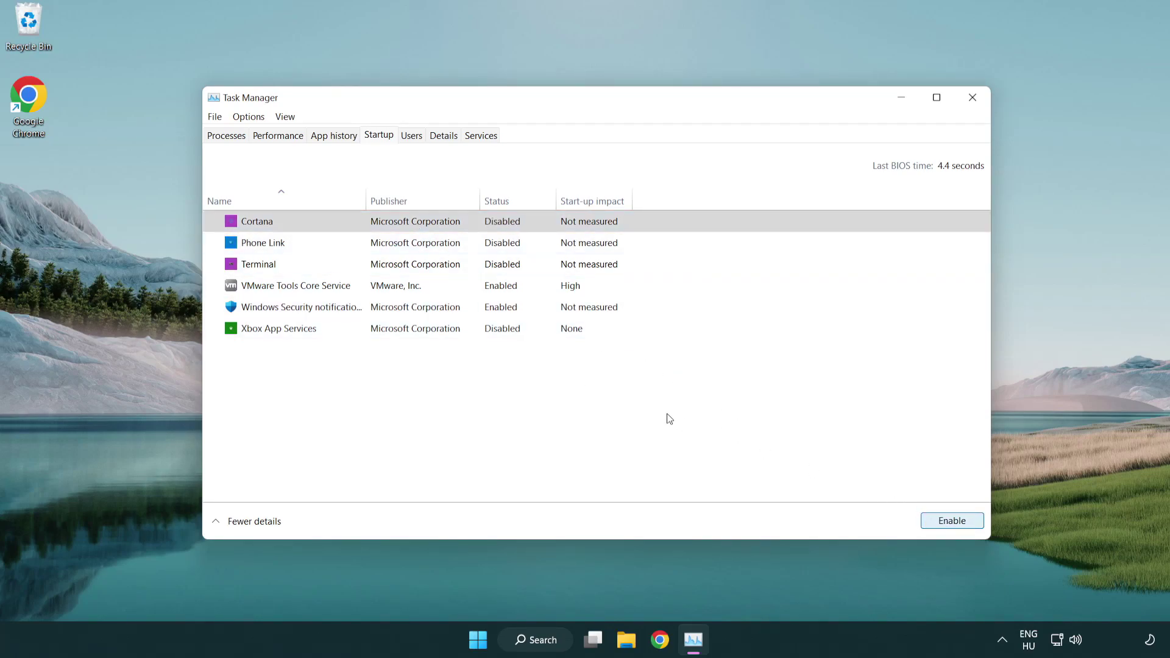
click(554, 311)
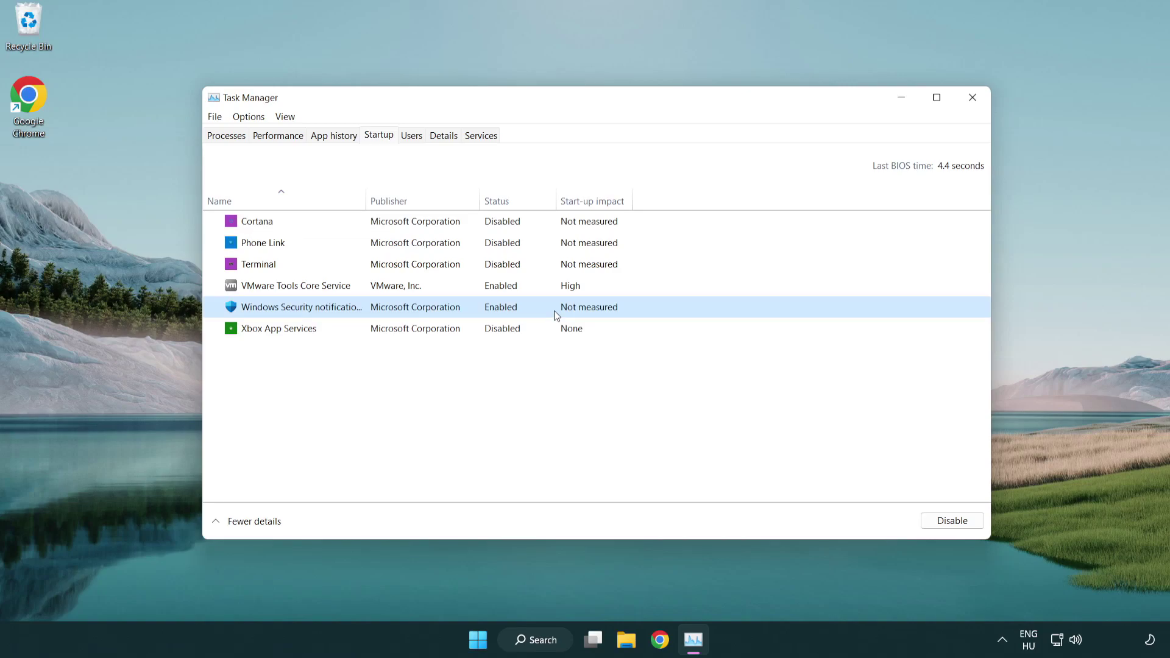
click(947, 521)
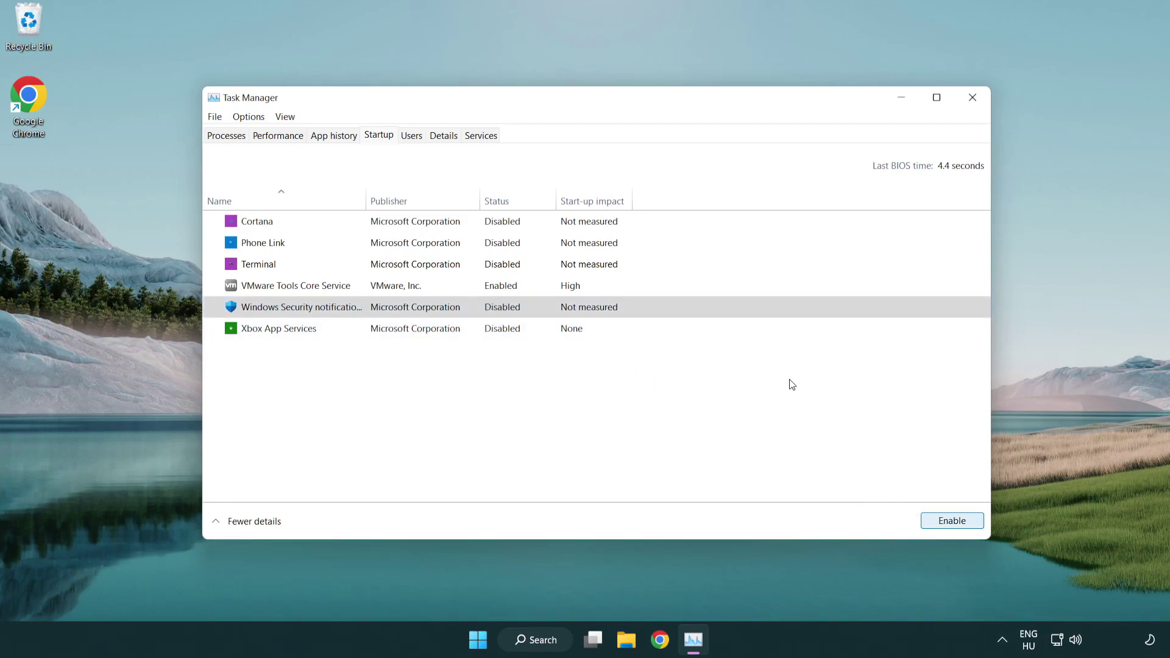
click(973, 98)
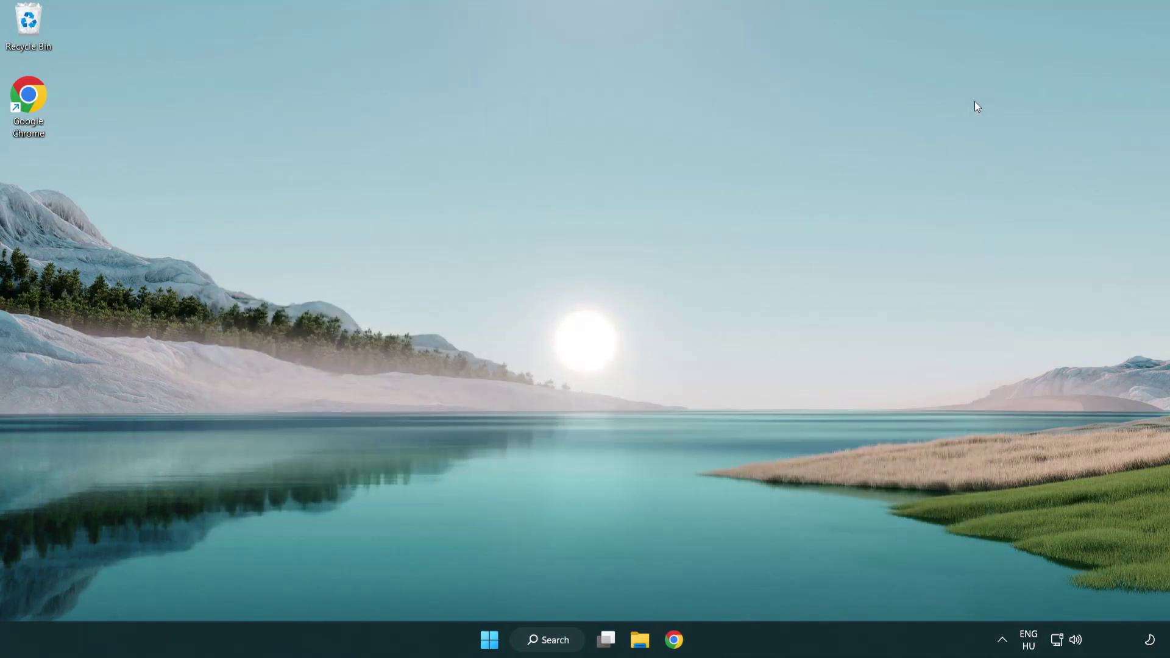
- Search Windows for 'security' and open the Windows Security app from Best match
click(558, 642)
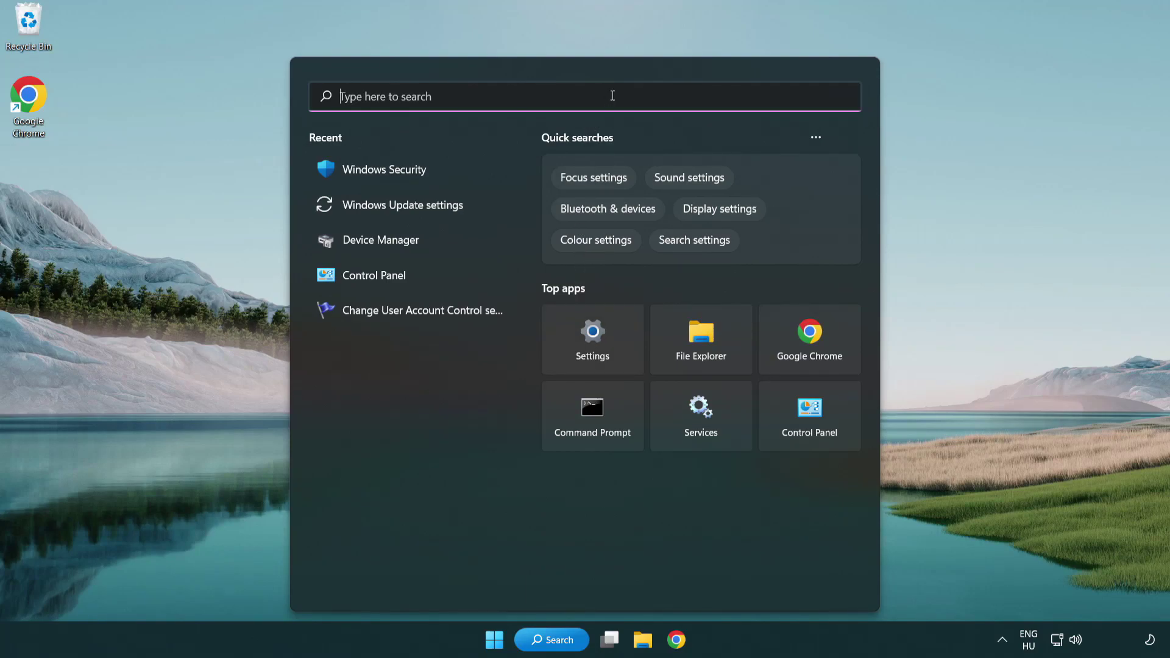
text(security)
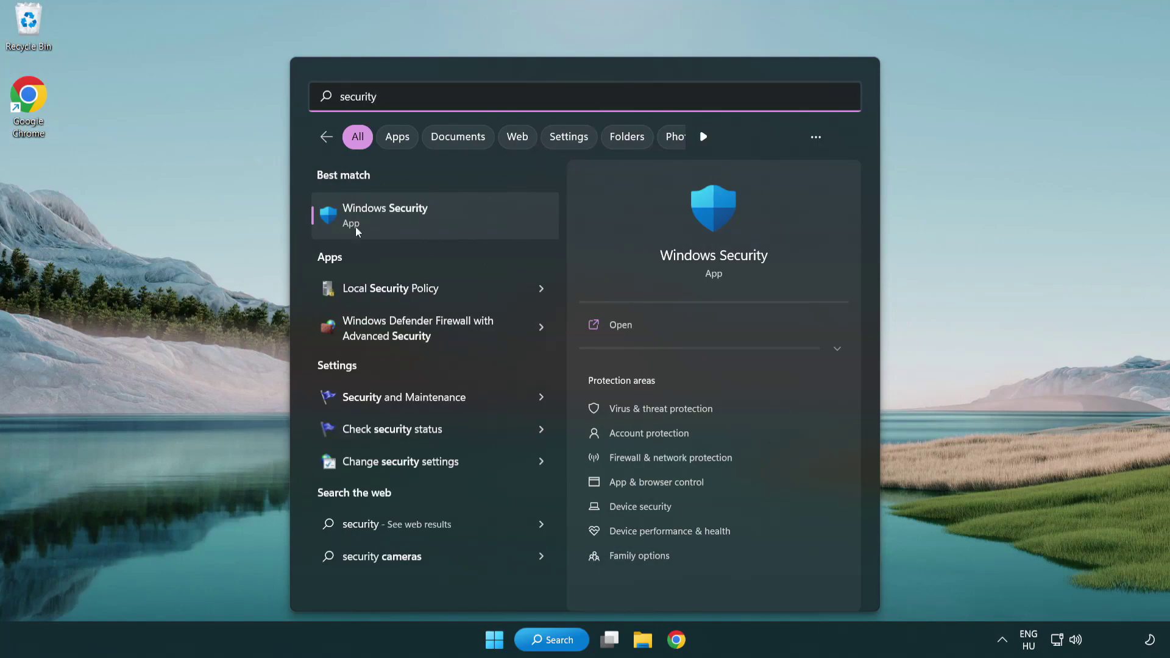
click(478, 226)
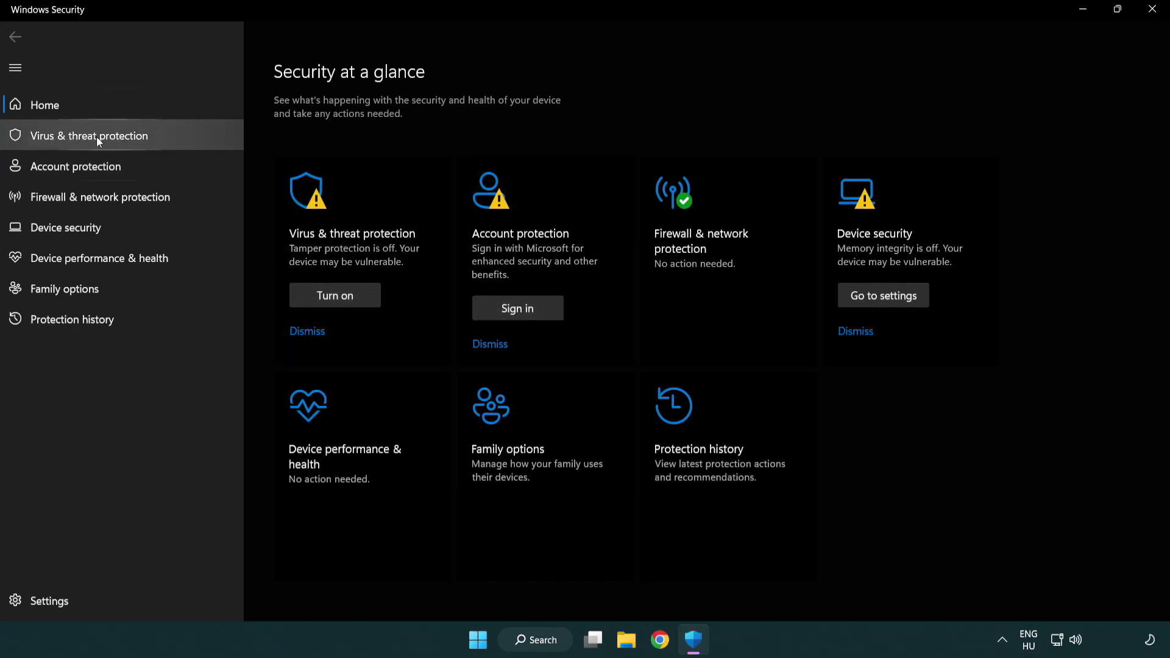
- Open Virus & threat protection settings, then the Exclusions page showing the chrome.exe exclusion
click(177, 135)
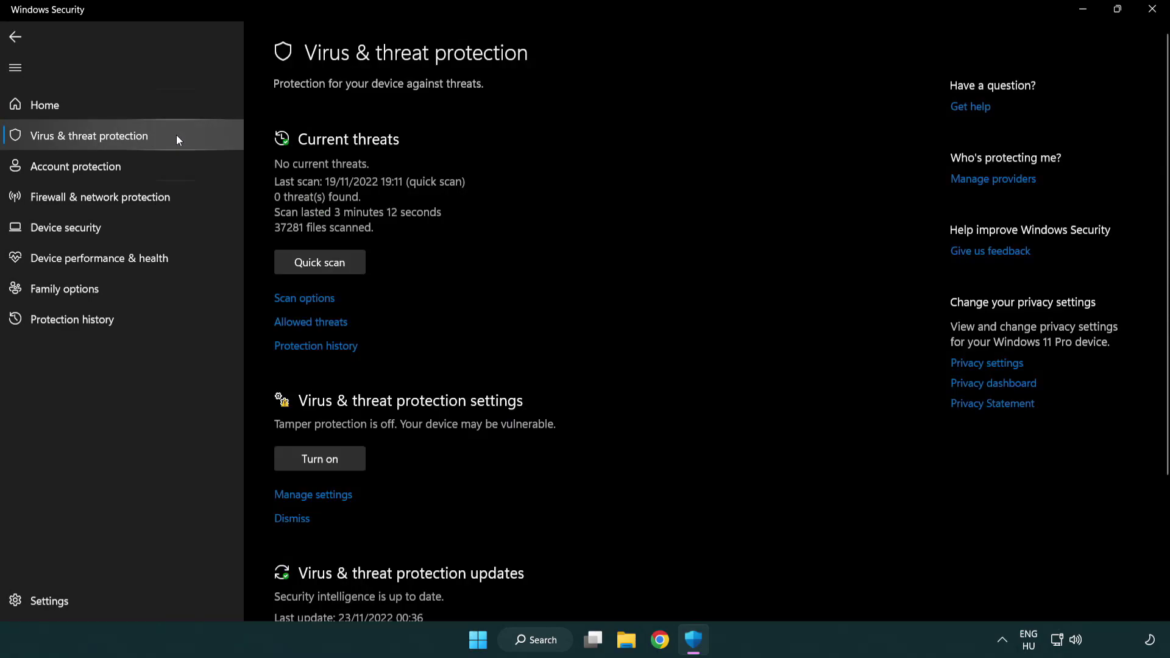
scroll(343, 274, down, 2)
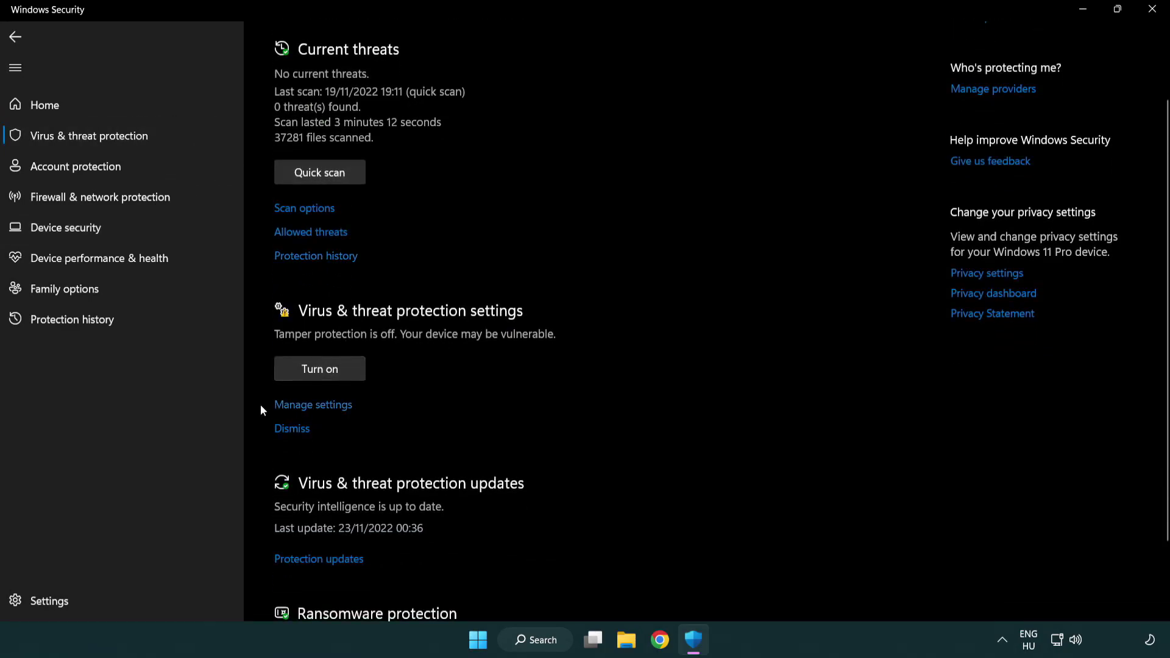
click(310, 405)
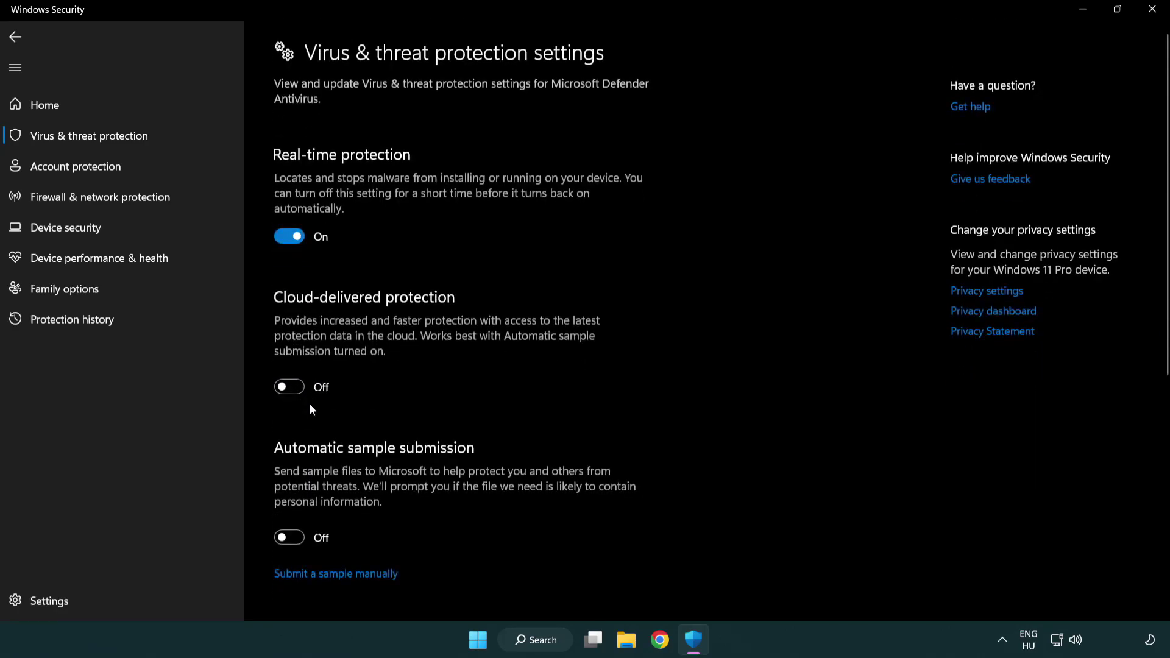
scroll(311, 404, down, 1)
scroll(310, 404, down, 1)
scroll(311, 404, down, 2)
scroll(311, 404, down, 2)
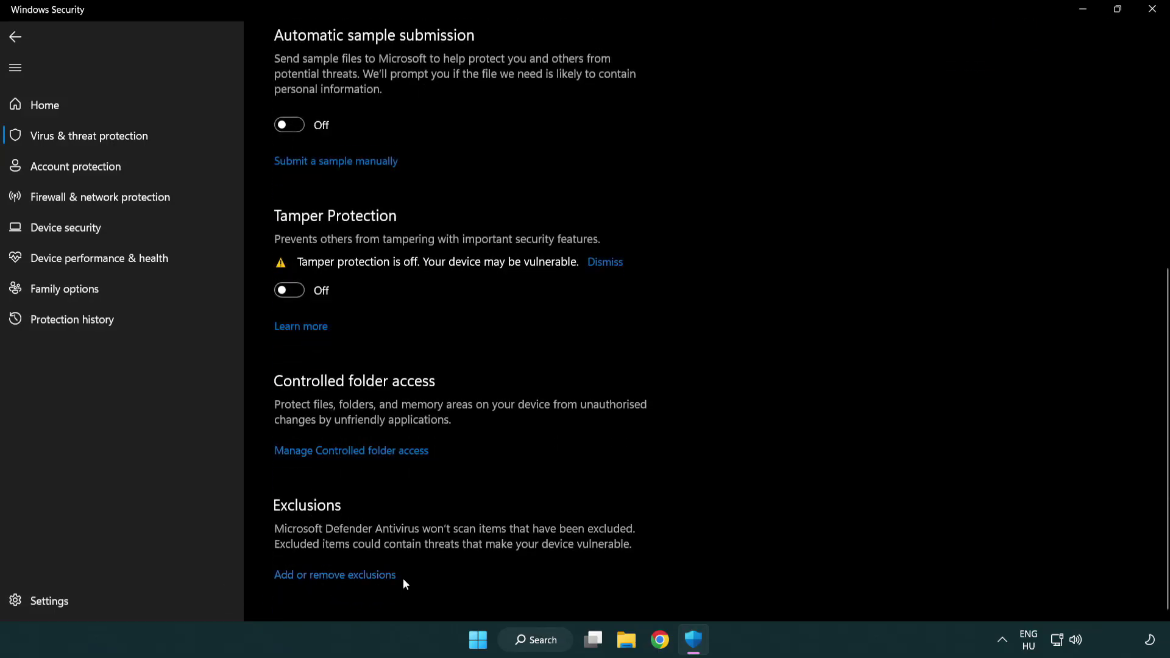
click(339, 576)
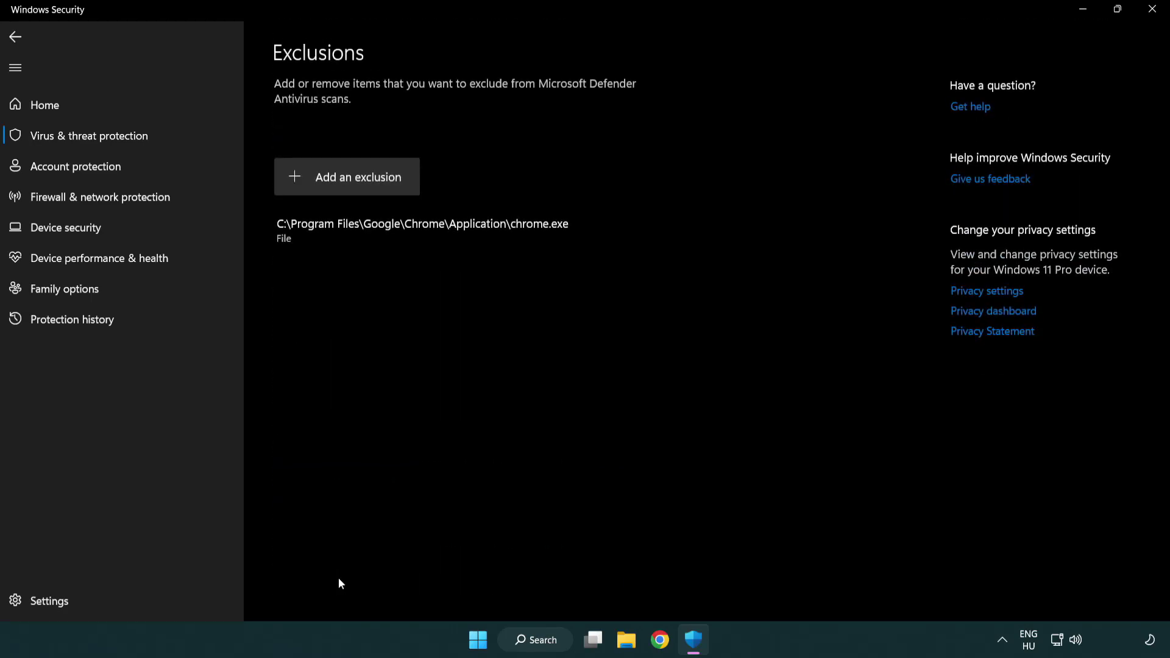
- Exclude the NOT WORKING APP shortcut in C:\Program Files (x86) as a file, then close Windows Security
click(350, 180)
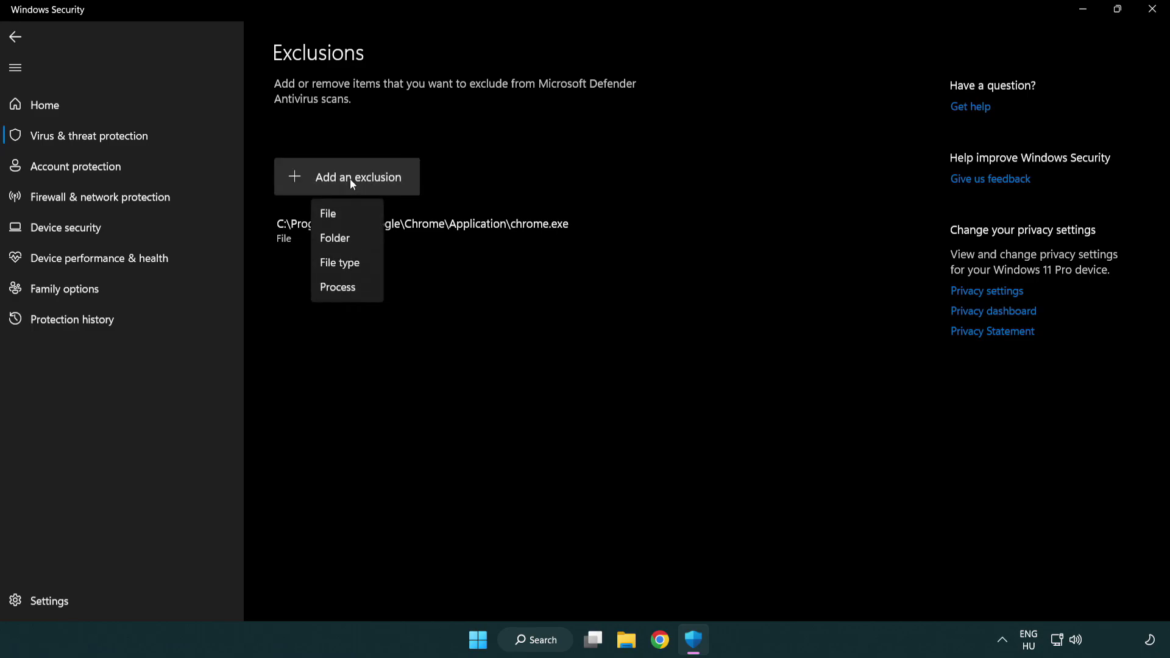
click(352, 215)
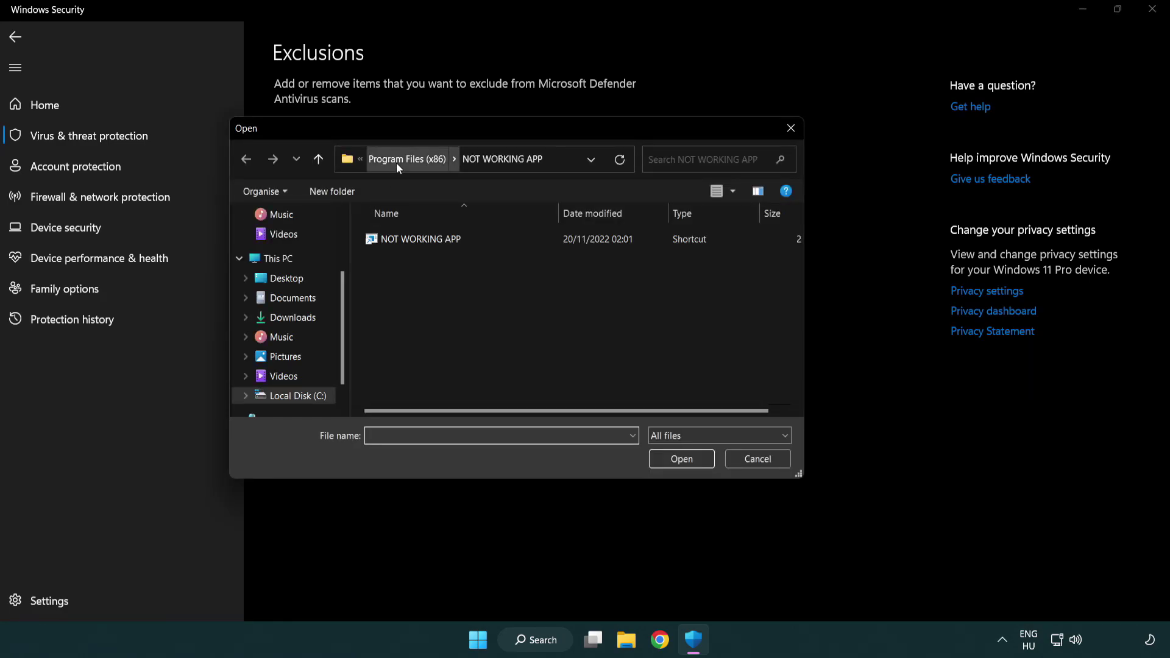
click(396, 163)
click(402, 160)
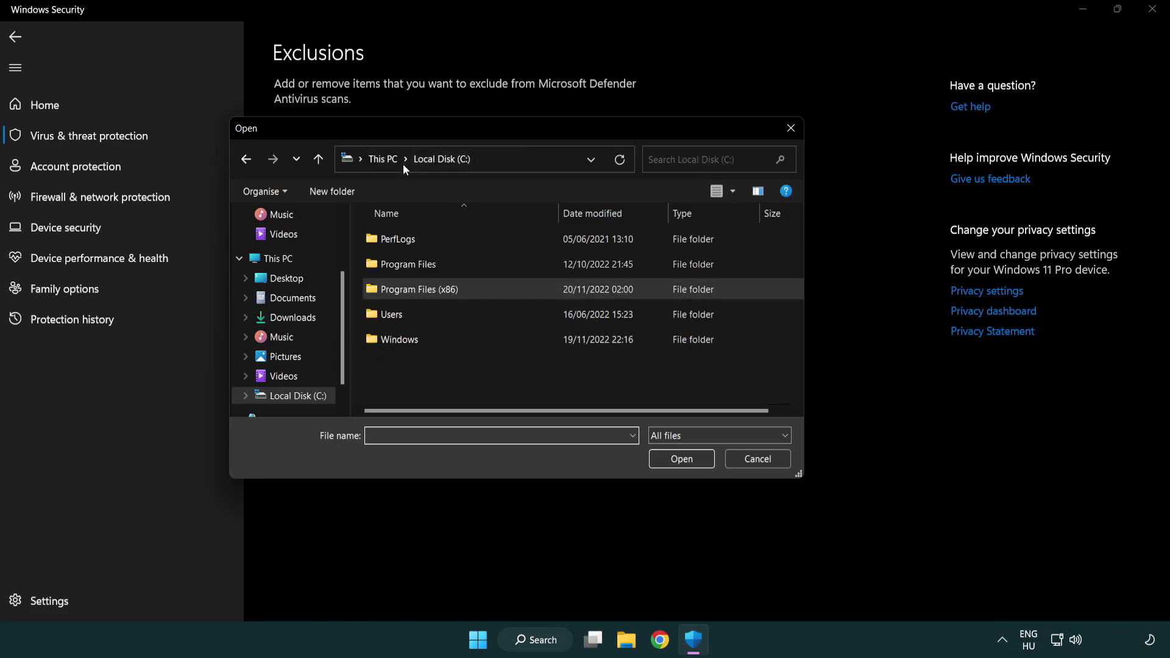
click(388, 160)
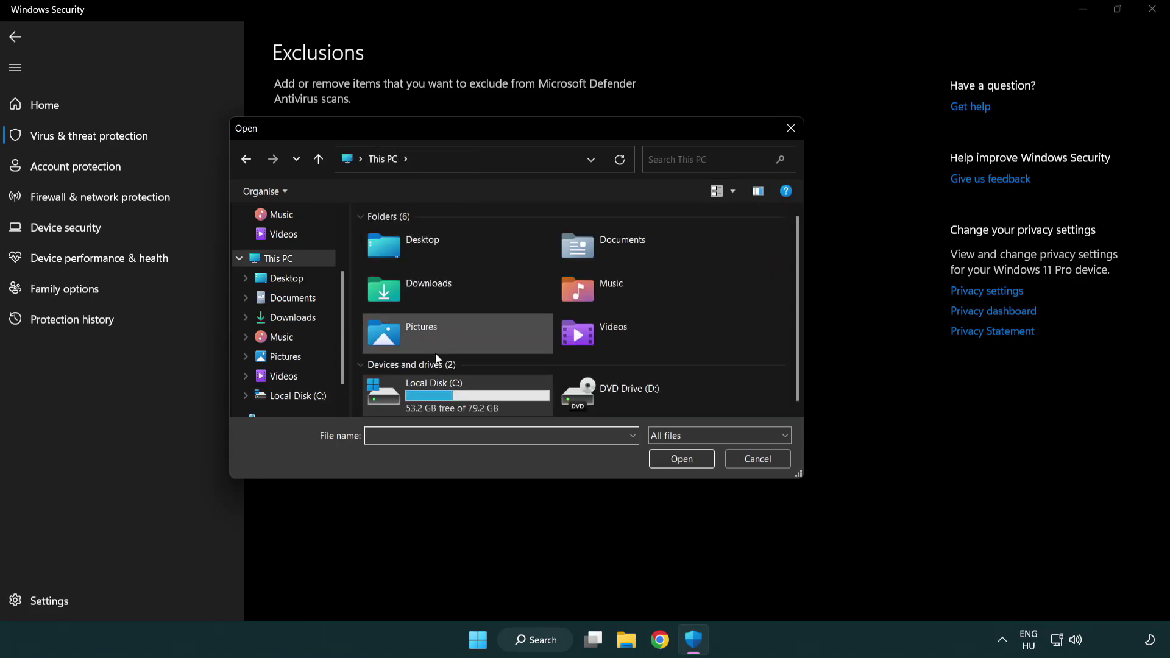
double_click(426, 404)
double_click(427, 287)
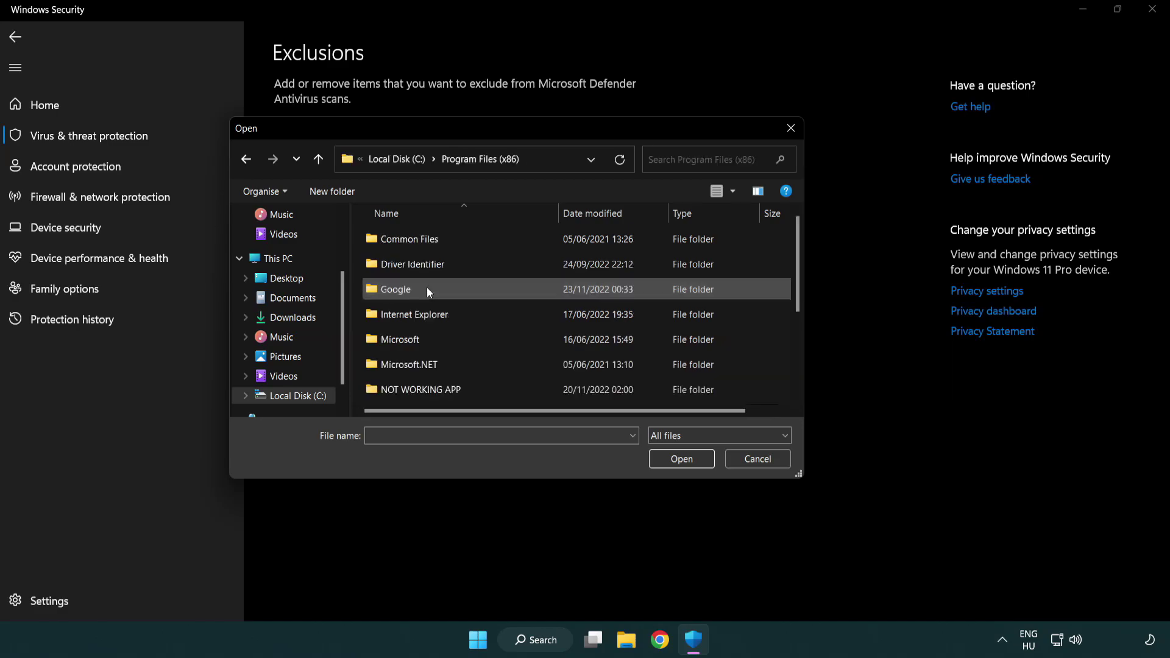
double_click(436, 391)
click(414, 239)
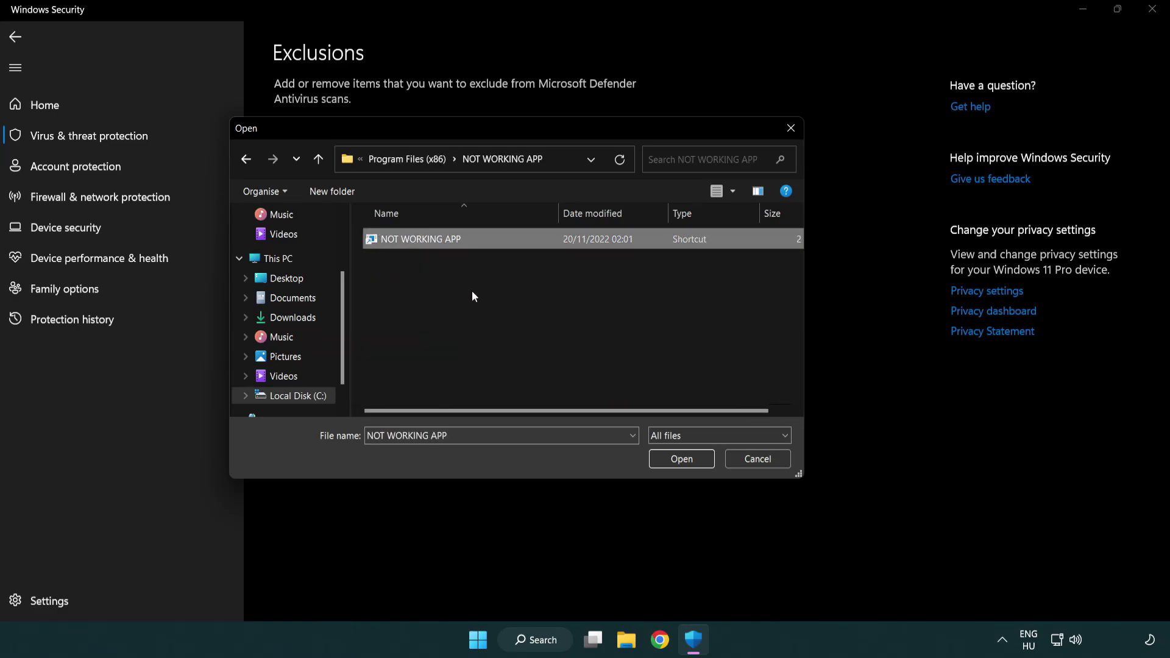
click(678, 462)
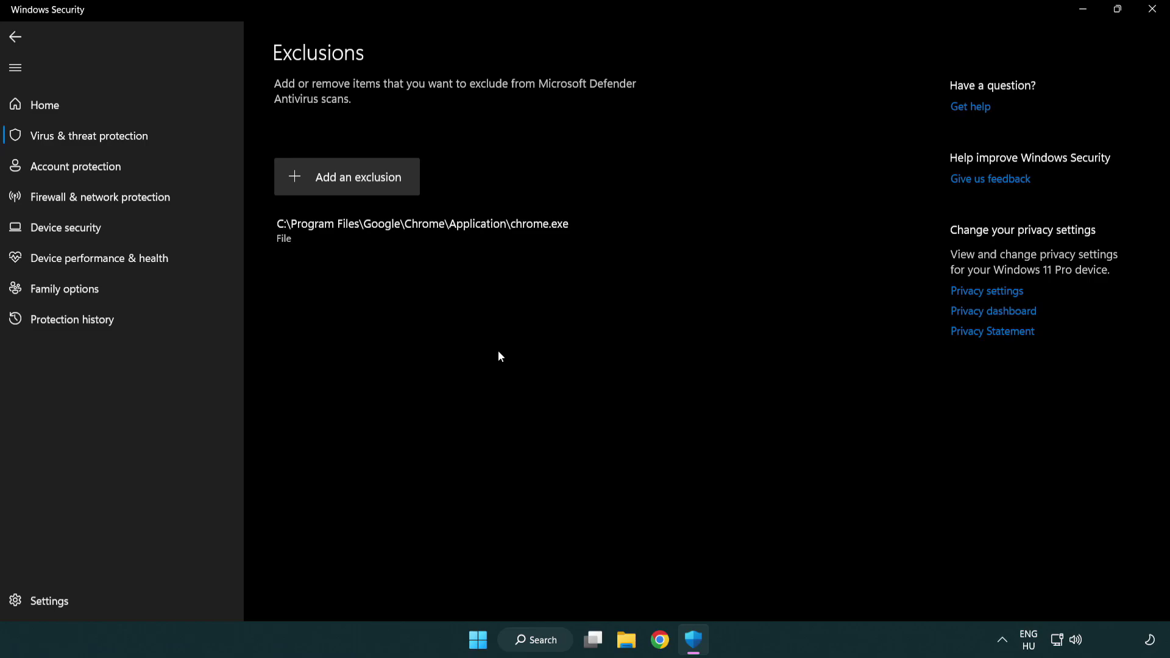
click(1152, 11)
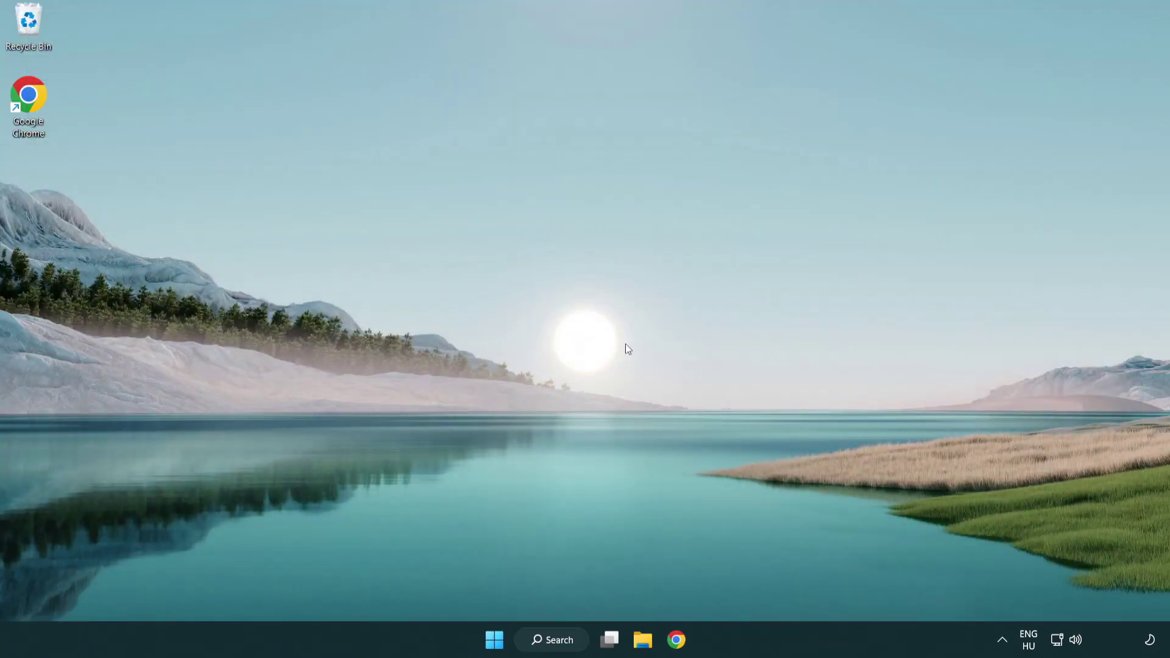
- Open the Start menu's power options showing Sleep, Shut down and Restart
click(494, 640)
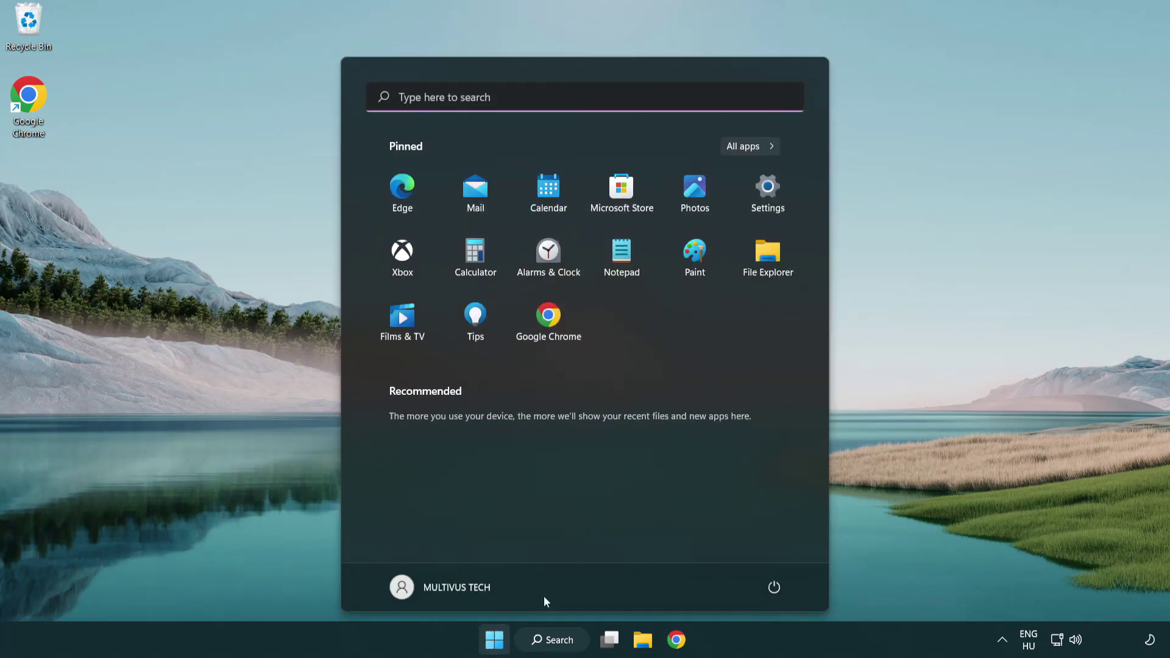
click(777, 585)
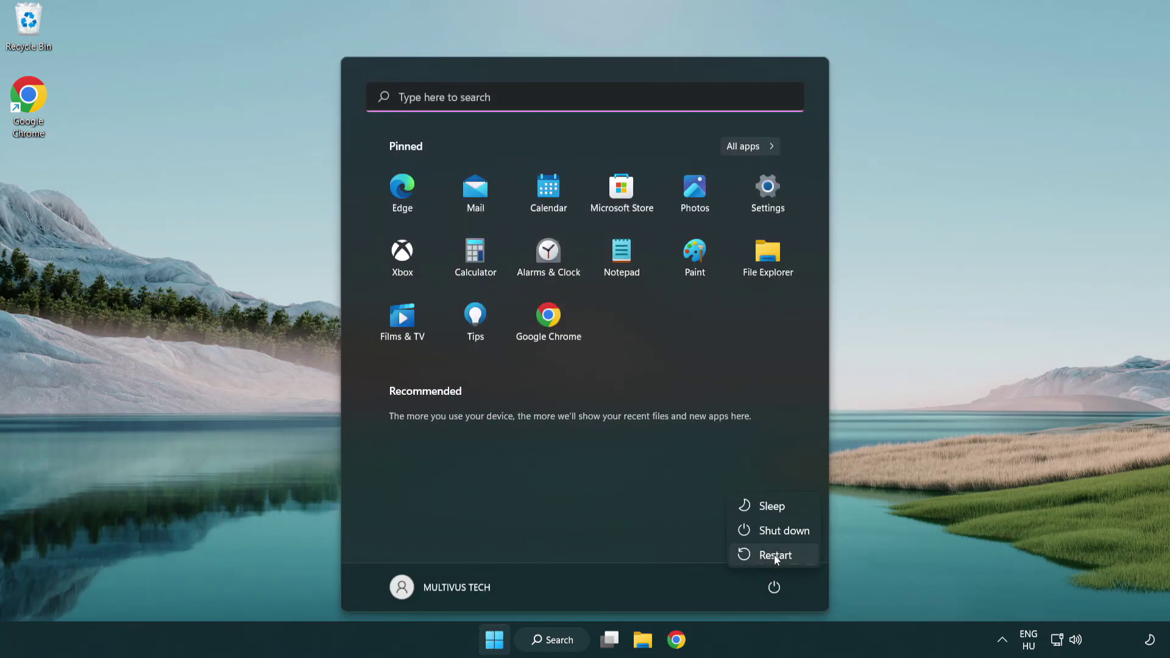